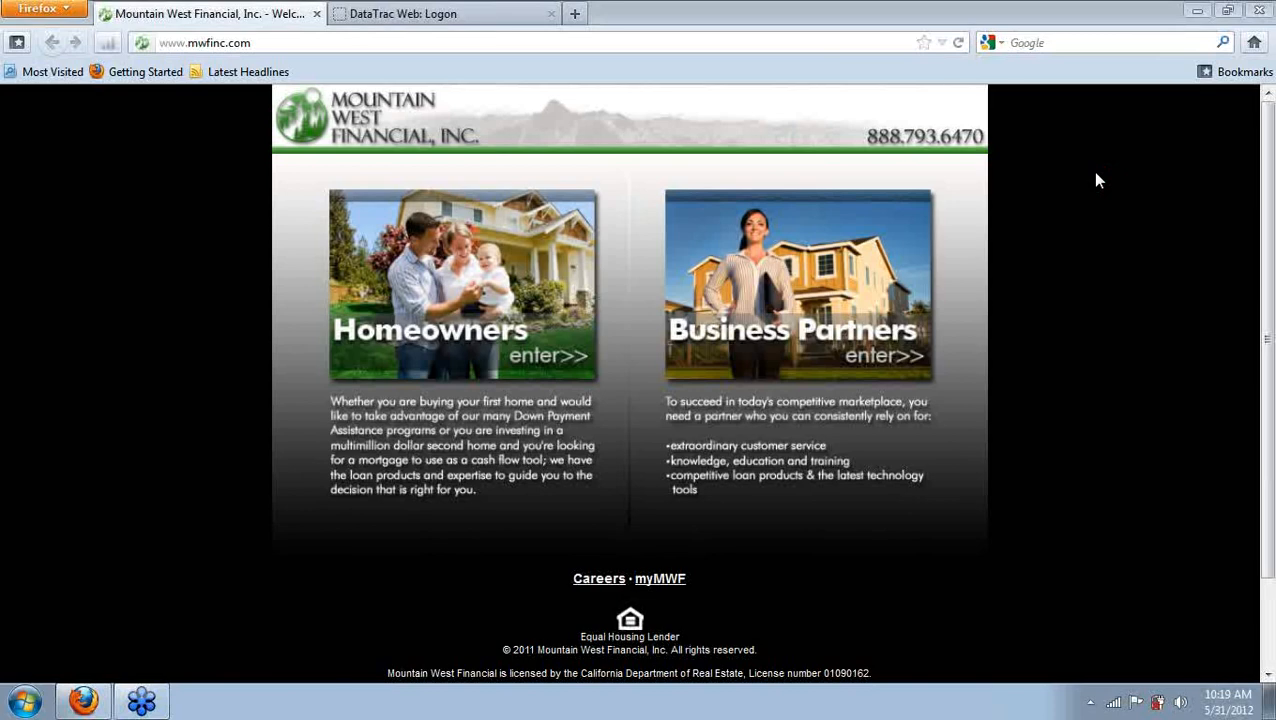
# Open the Business Partners login page, and switch to the already open DataTrac Web logon page.
pyautogui.click(883, 308)
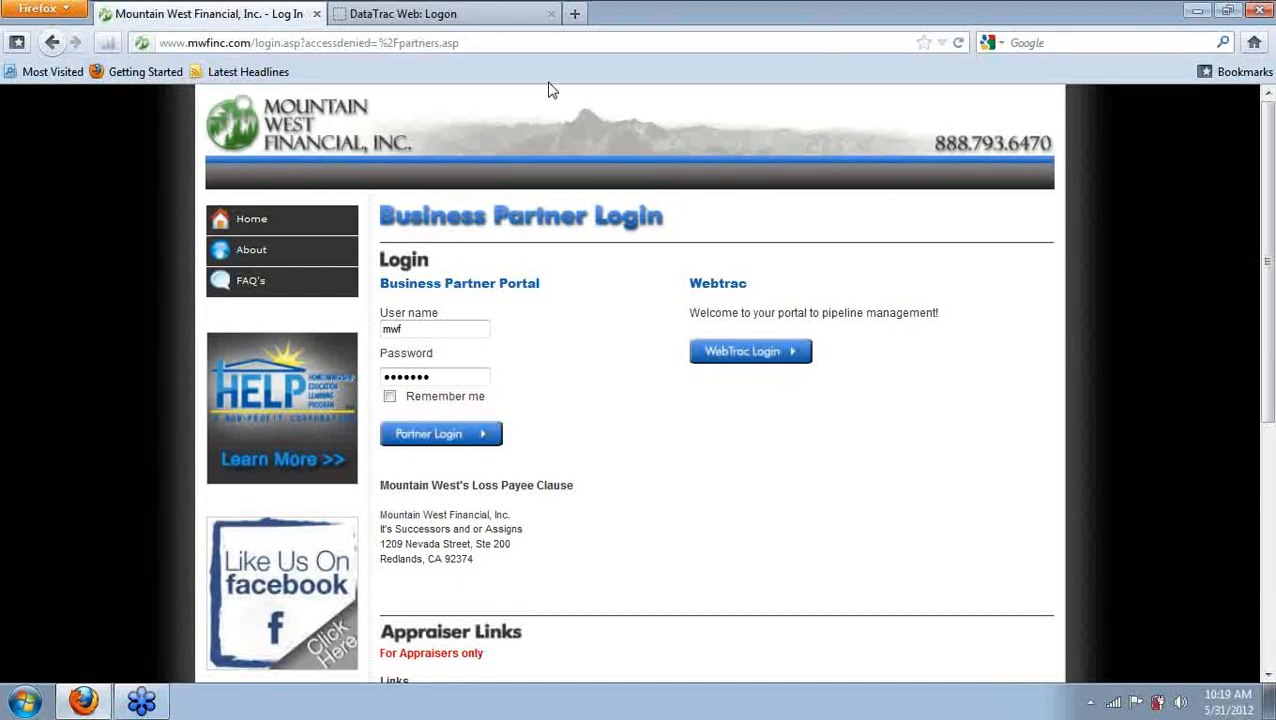
pyautogui.click(505, 12)
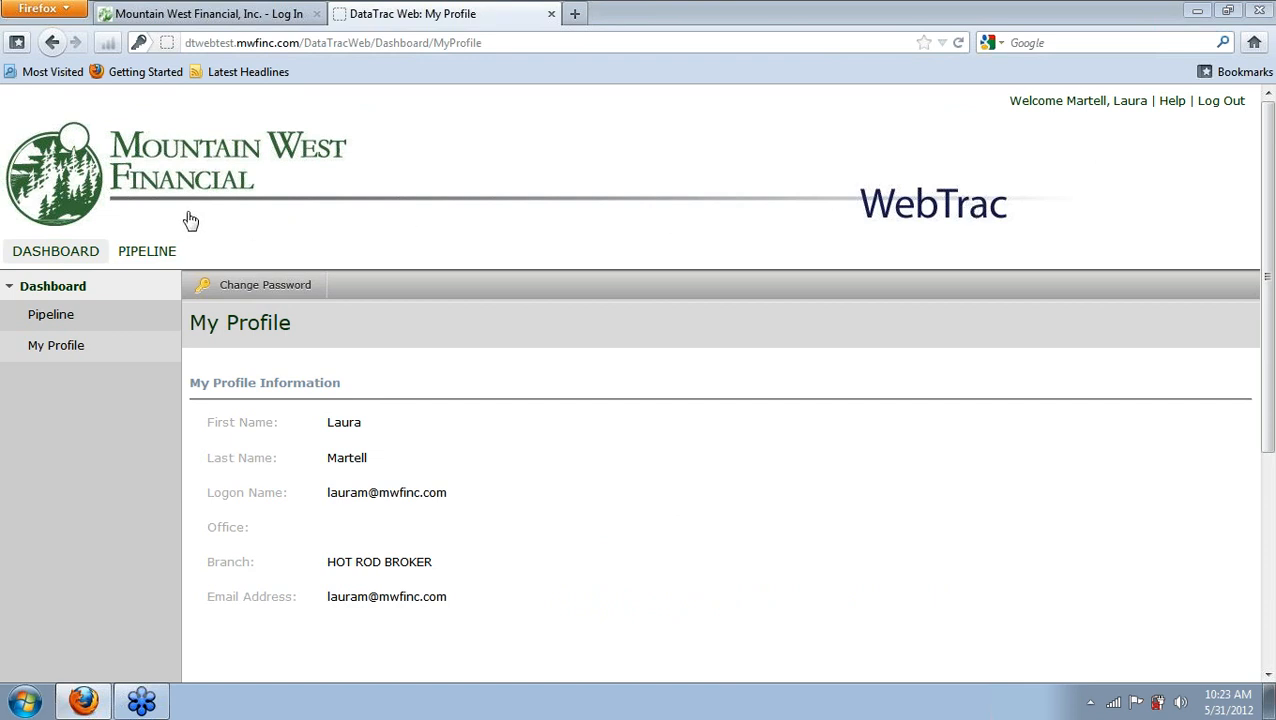
# Open the loan pipeline and view the unlocked, locked and expired-lock lists, returning to the active pipeline.
pyautogui.click(166, 256)
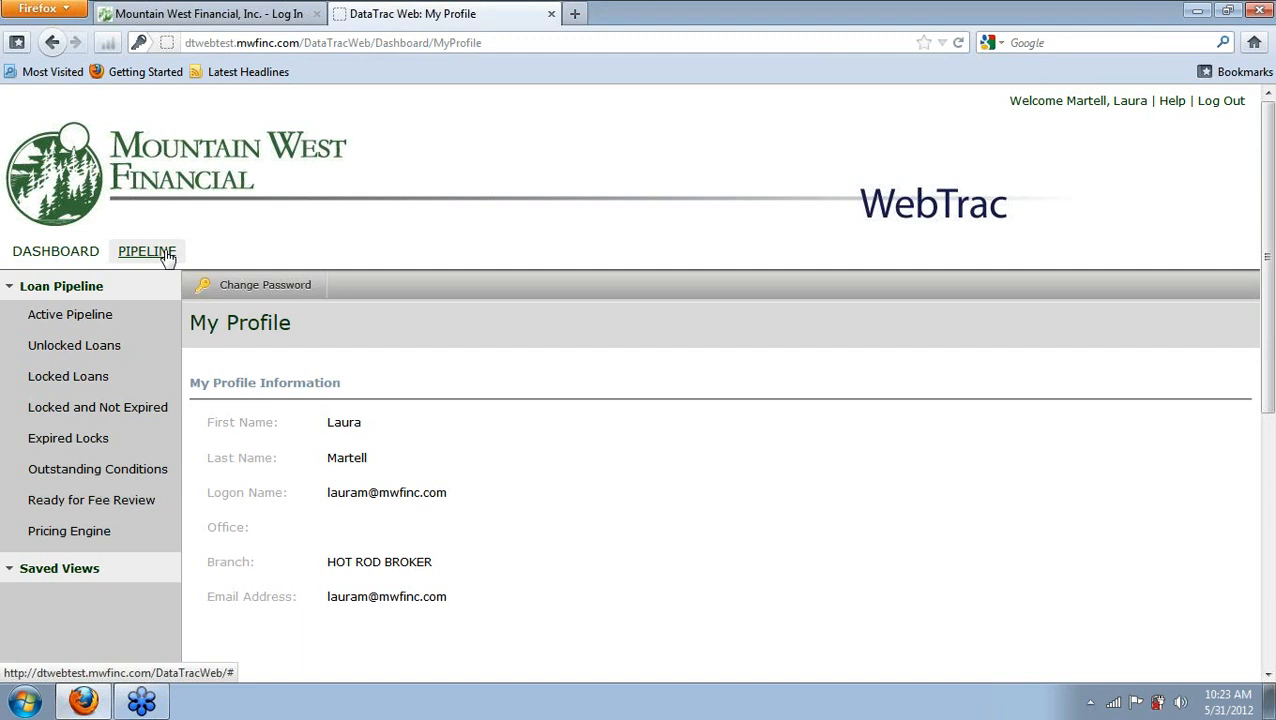
pyautogui.click(90, 321)
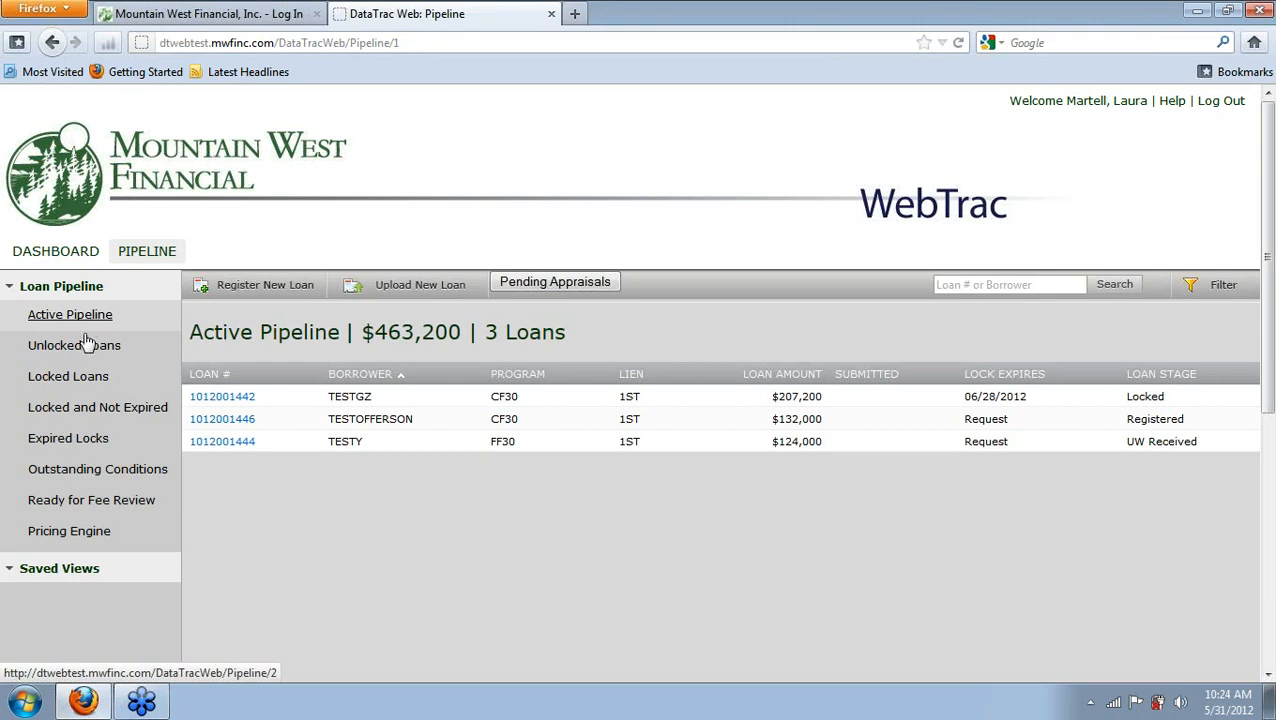
pyautogui.click(86, 346)
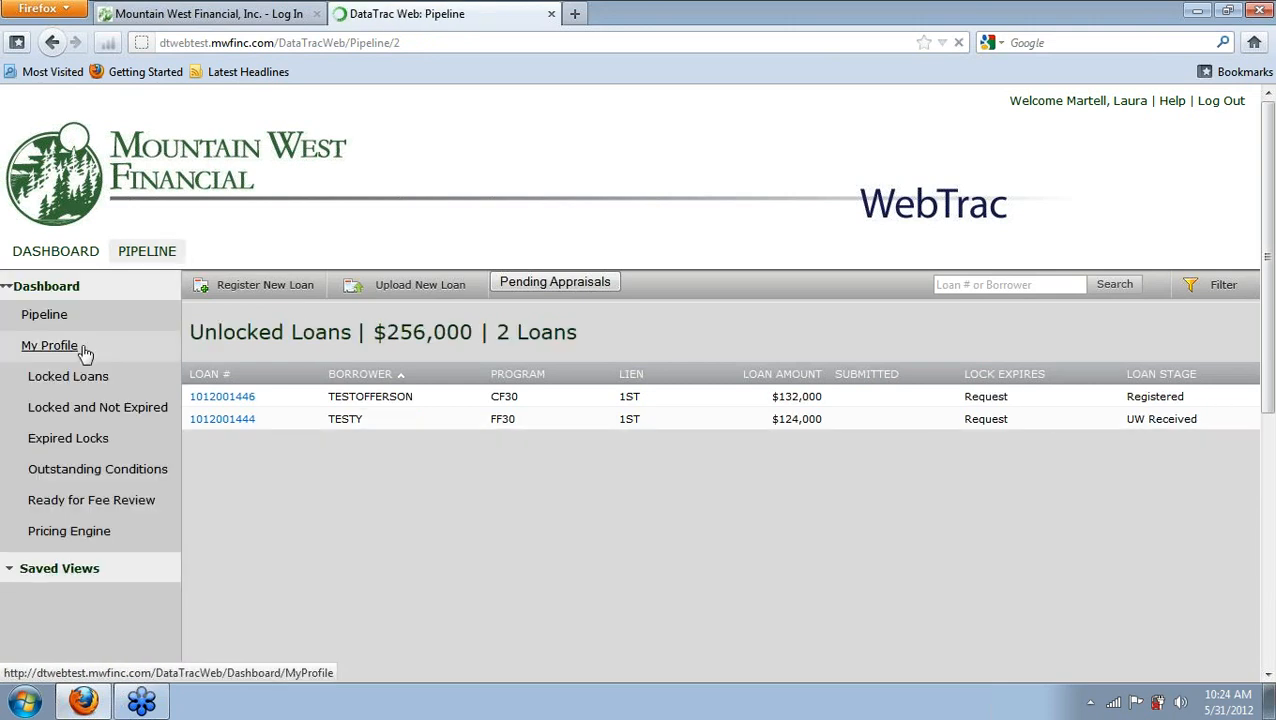
pyautogui.click(80, 384)
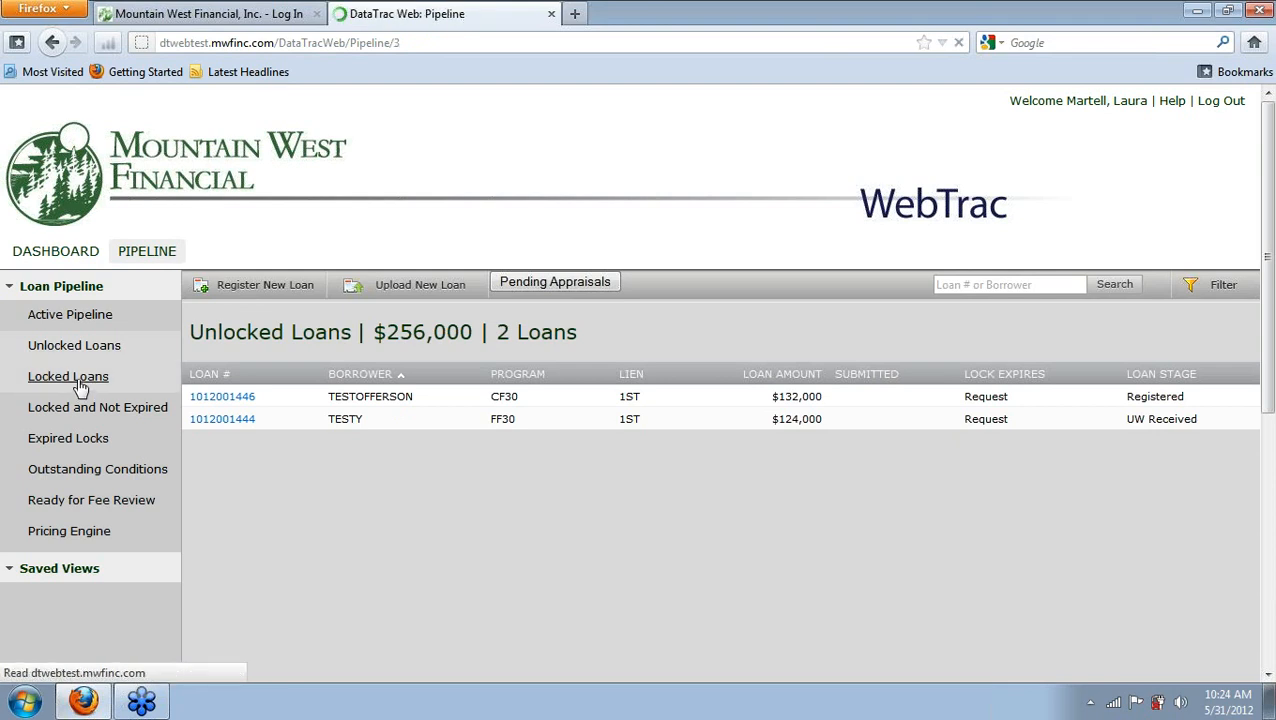
pyautogui.click(77, 438)
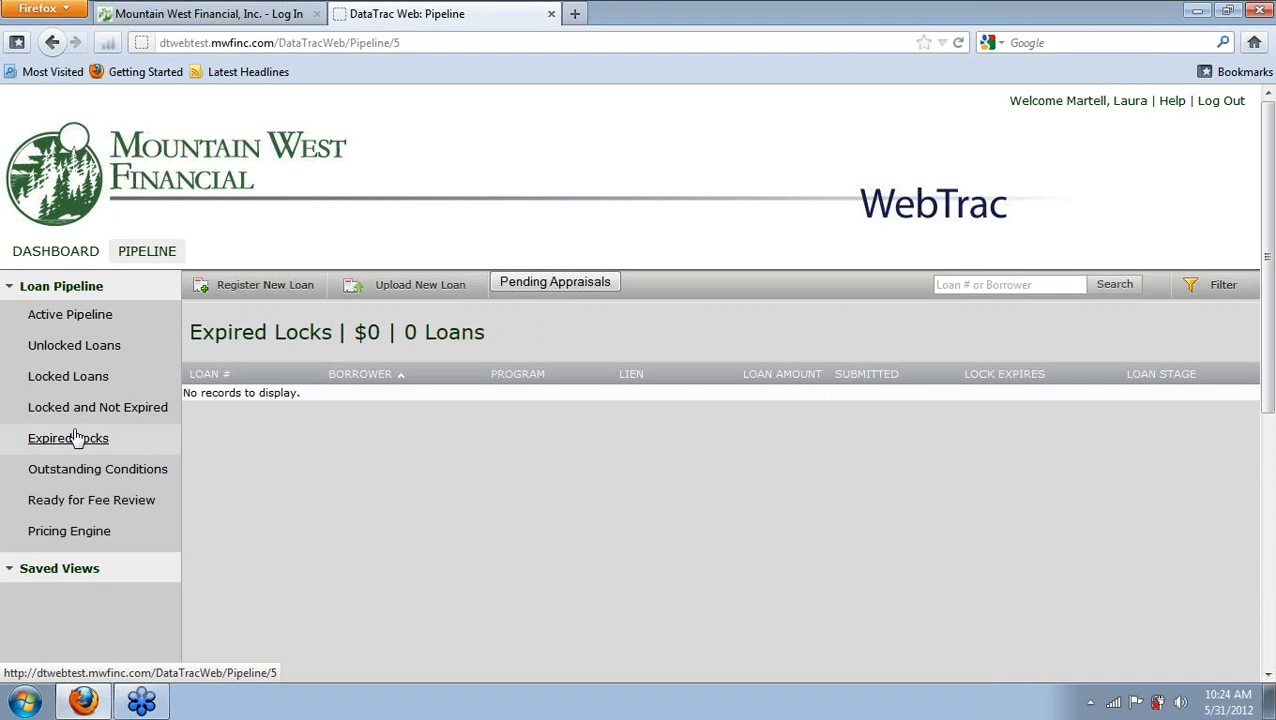
pyautogui.click(79, 325)
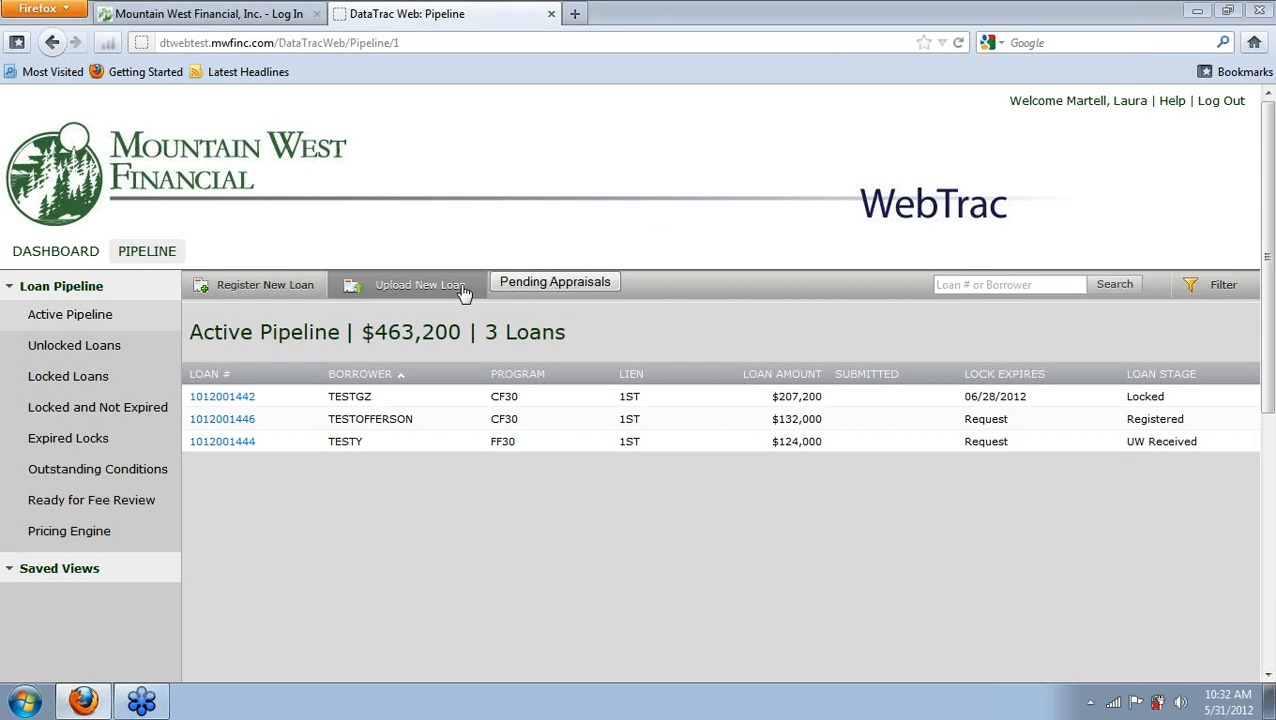
# Start a new loan upload and attach the file 1000000042.FNM from the Desktop.
pyautogui.click(463, 288)
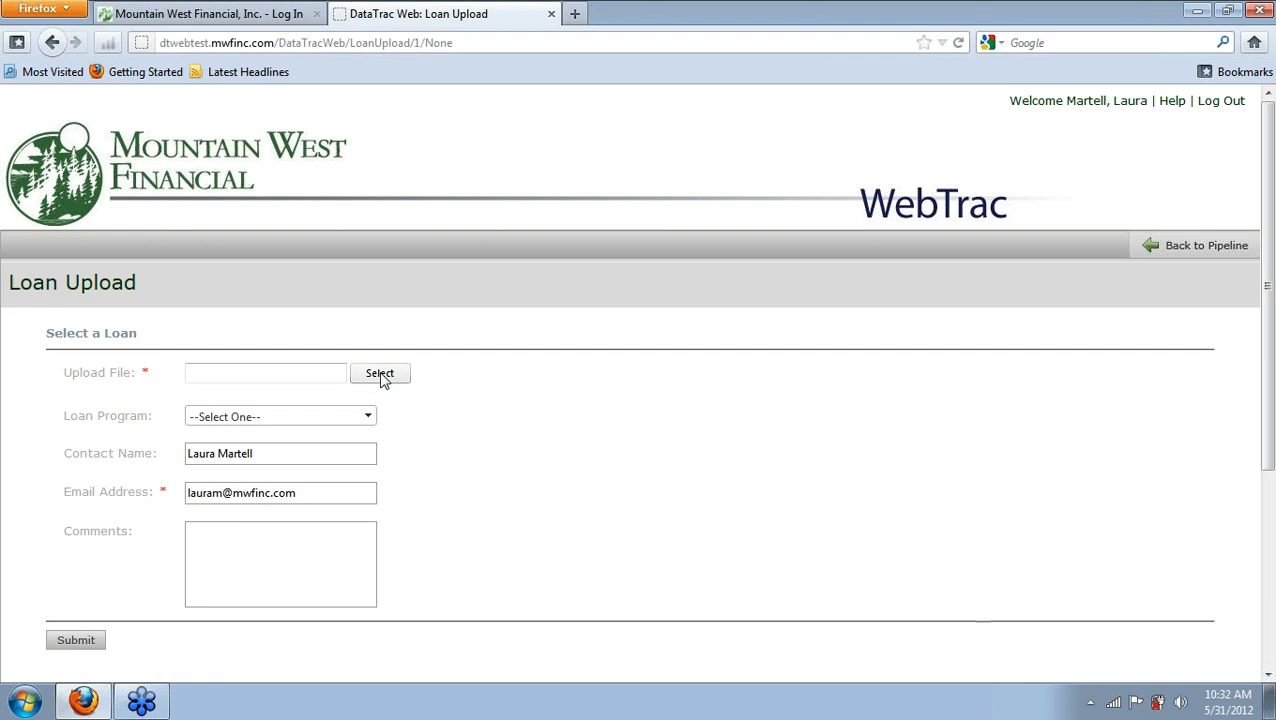
pyautogui.click(378, 378)
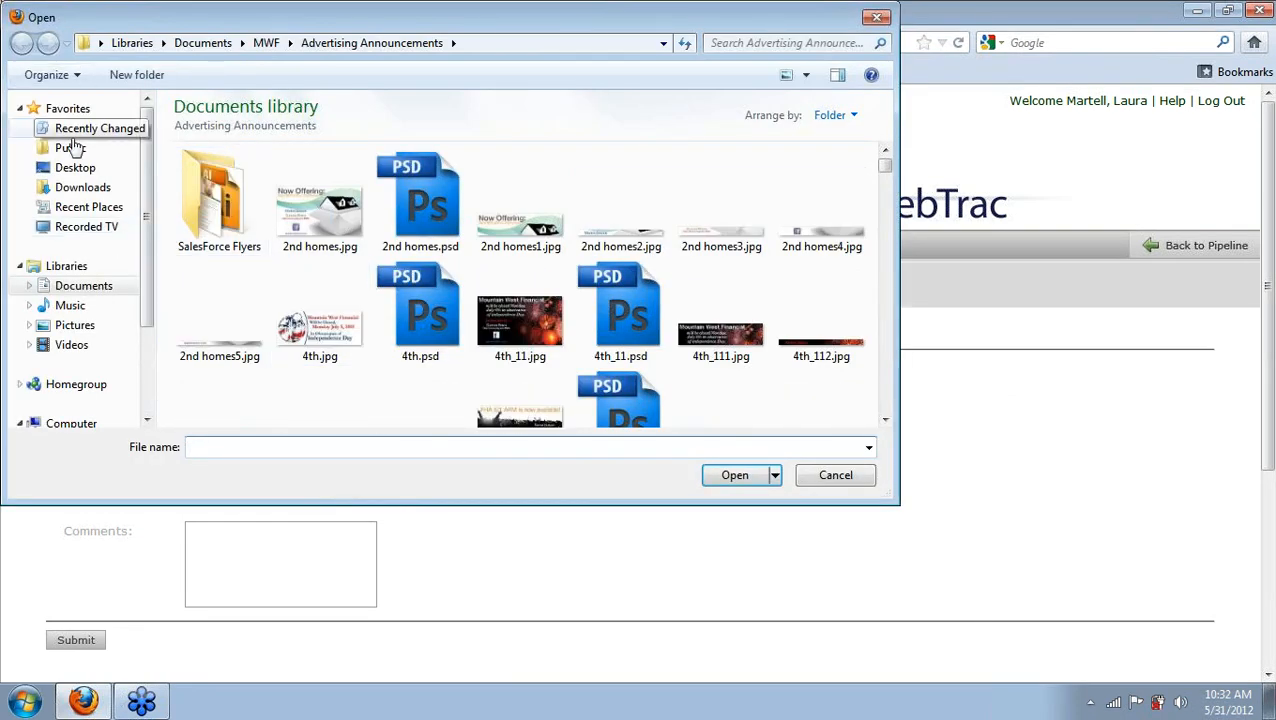
pyautogui.click(73, 170)
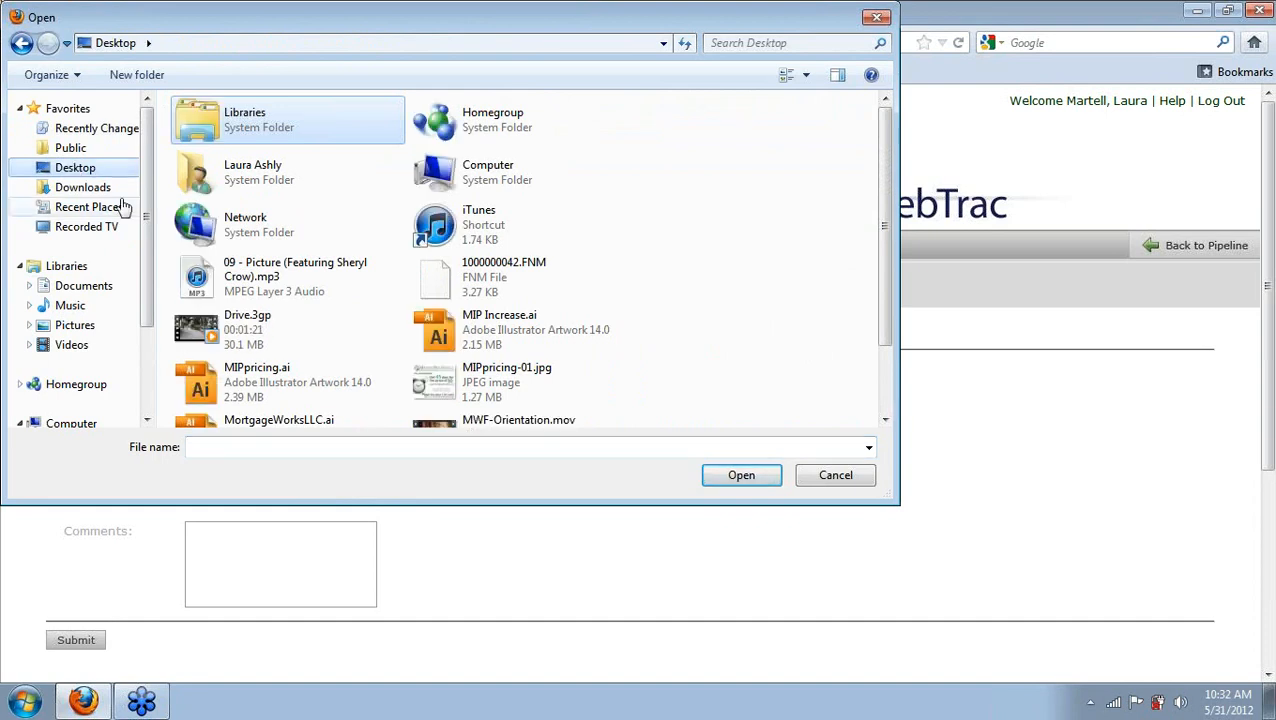
pyautogui.doubleClick(436, 270)
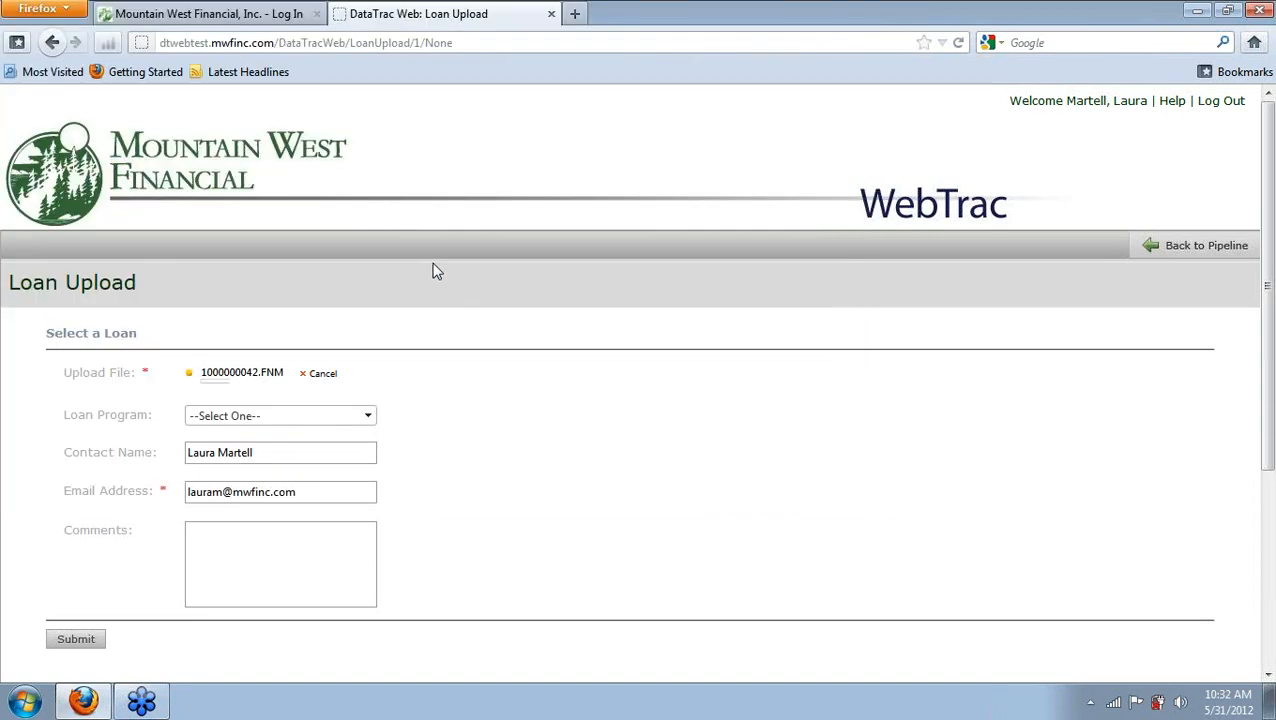
# Set the loan program to FF20 and submit the loan upload.
pyautogui.click(369, 418)
pyautogui.scroll(-5, 345, 456)
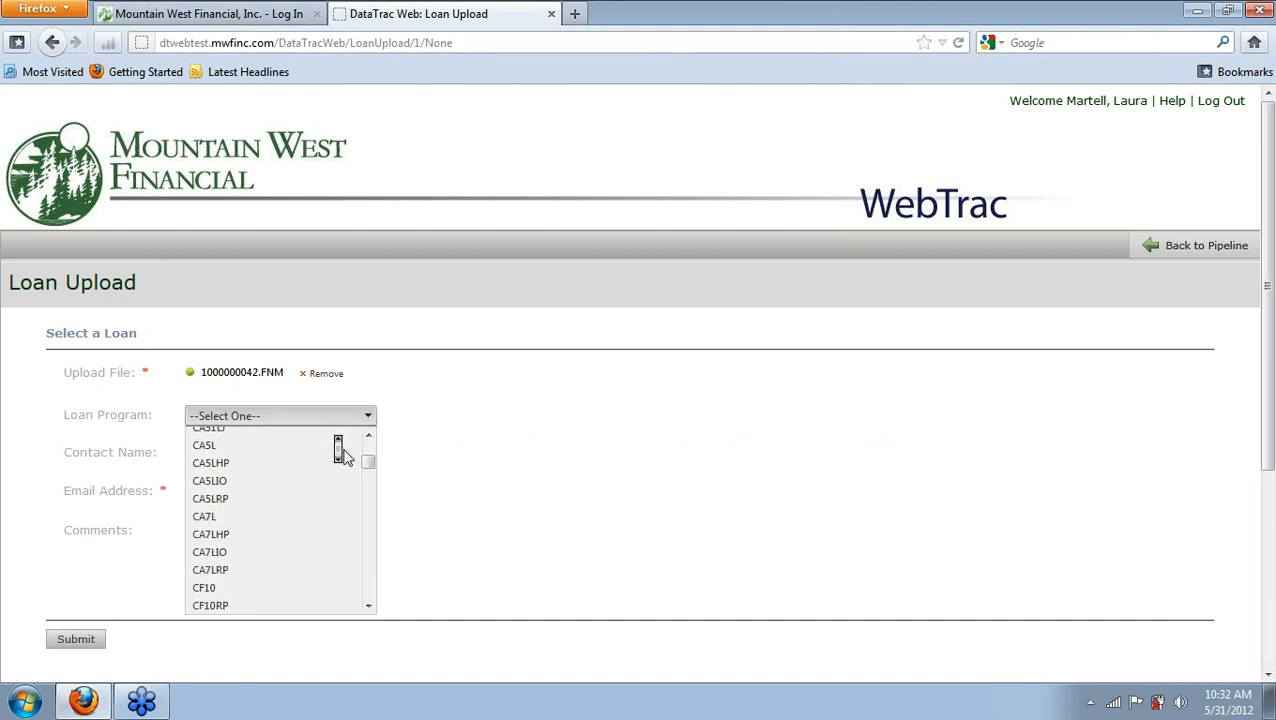
pyautogui.scroll(-15, 345, 456)
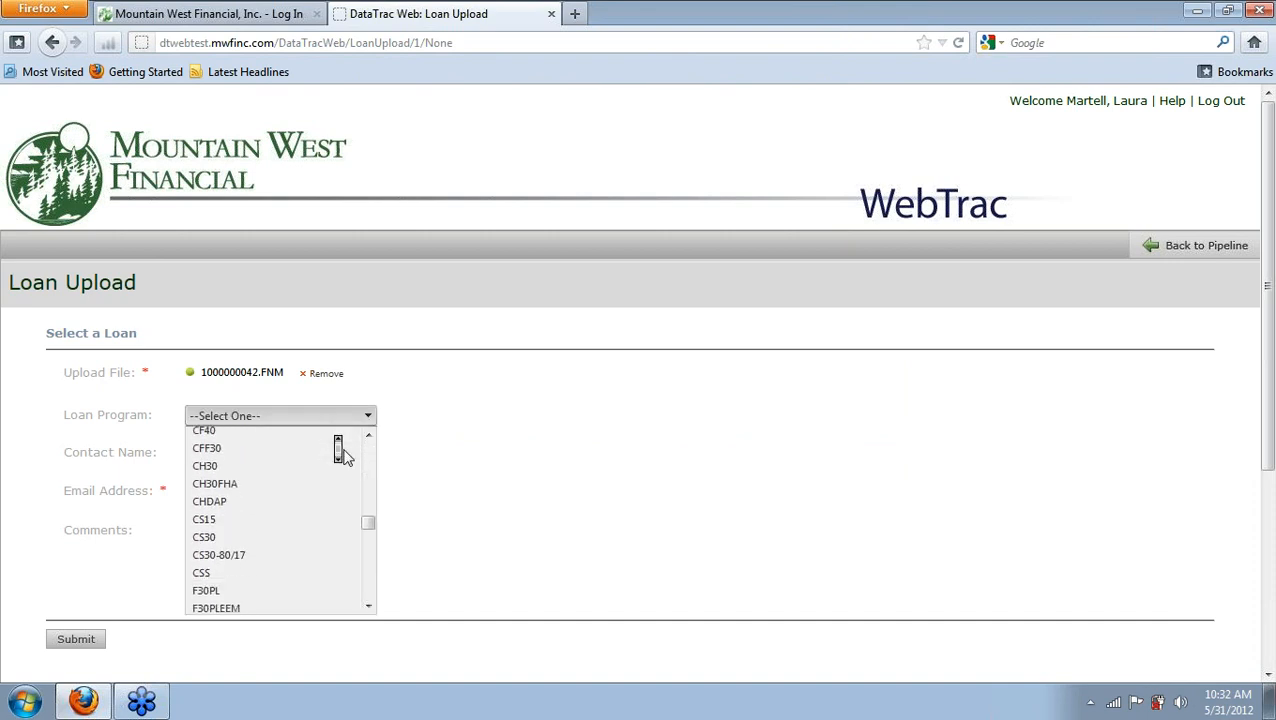
pyautogui.scroll(-5, 345, 456)
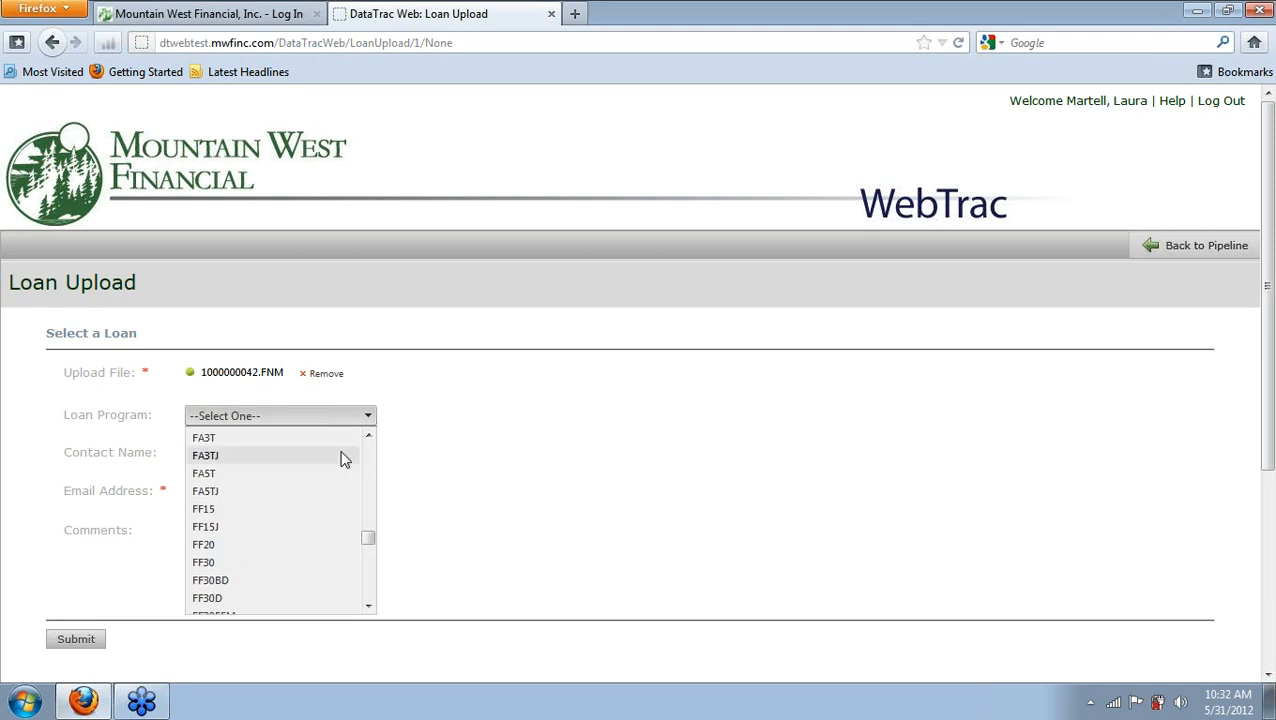
pyautogui.click(240, 544)
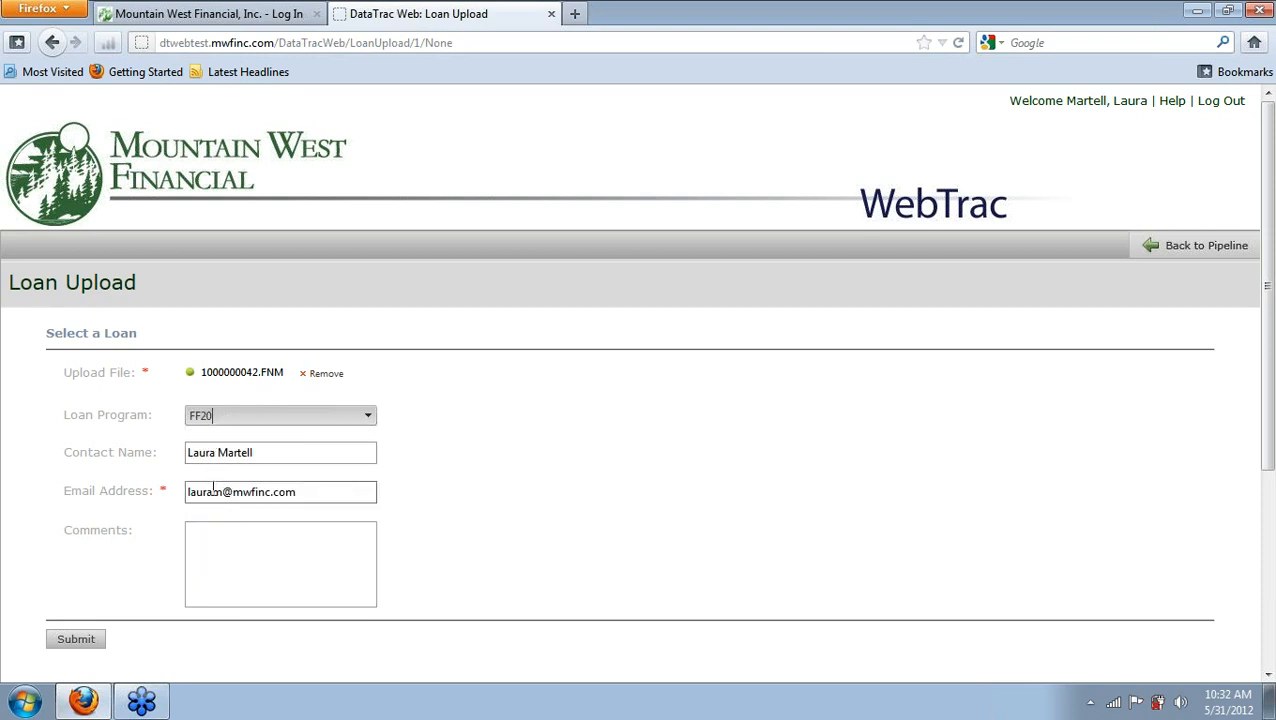
pyautogui.click(88, 647)
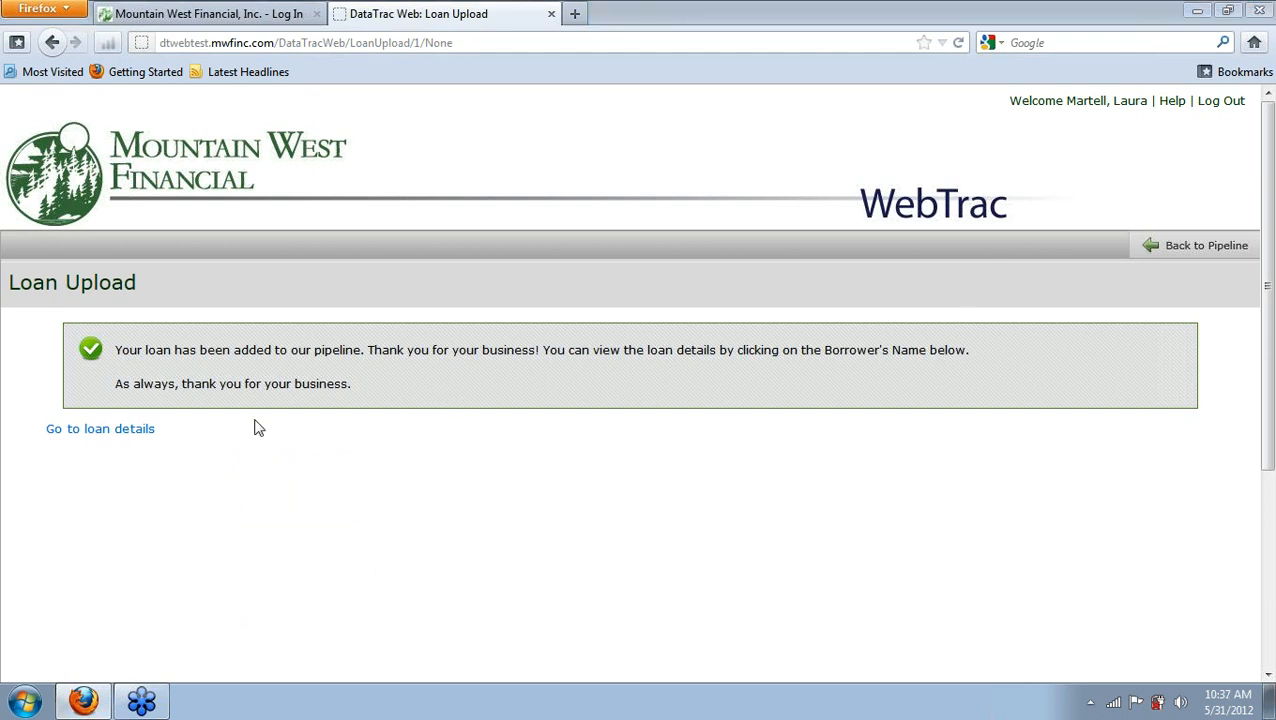
# Open the uploaded loan's details and review its rate lock, underwriting, compliance and closing sections, expanding the underwriting information details.
pyautogui.click(92, 432)
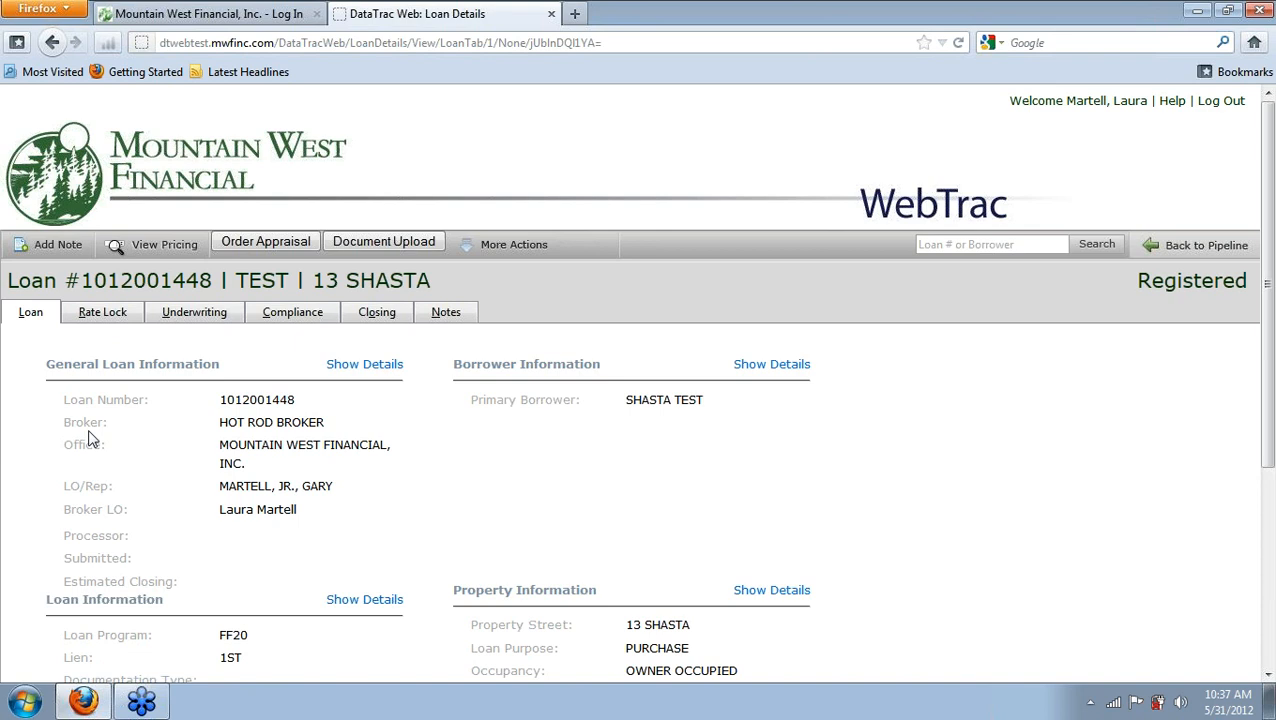
pyautogui.click(86, 316)
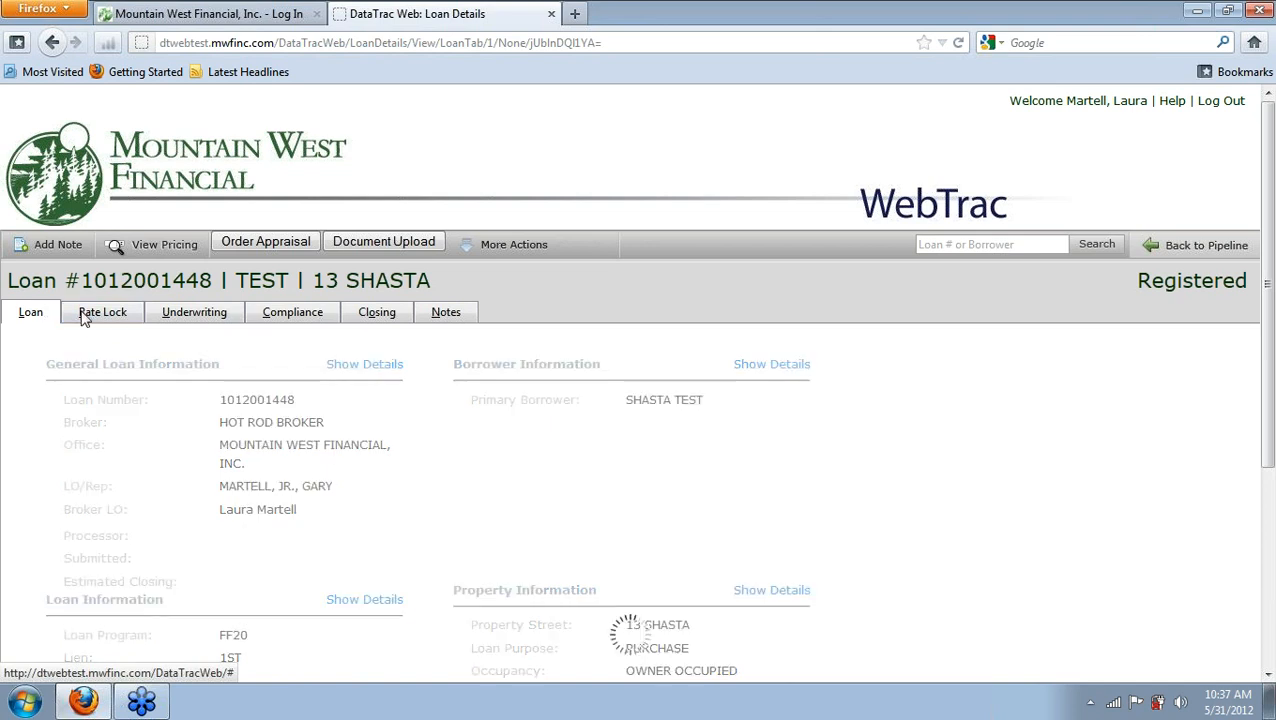
pyautogui.click(185, 319)
pyautogui.click(276, 326)
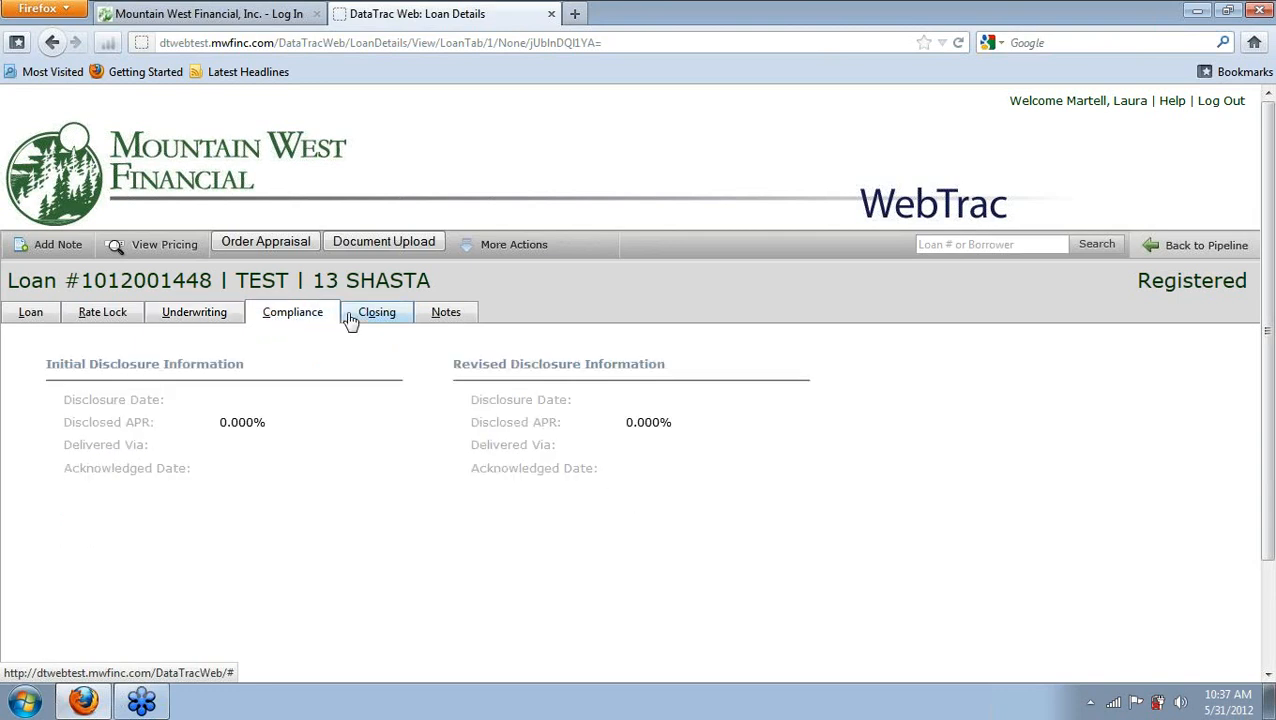
pyautogui.click(352, 320)
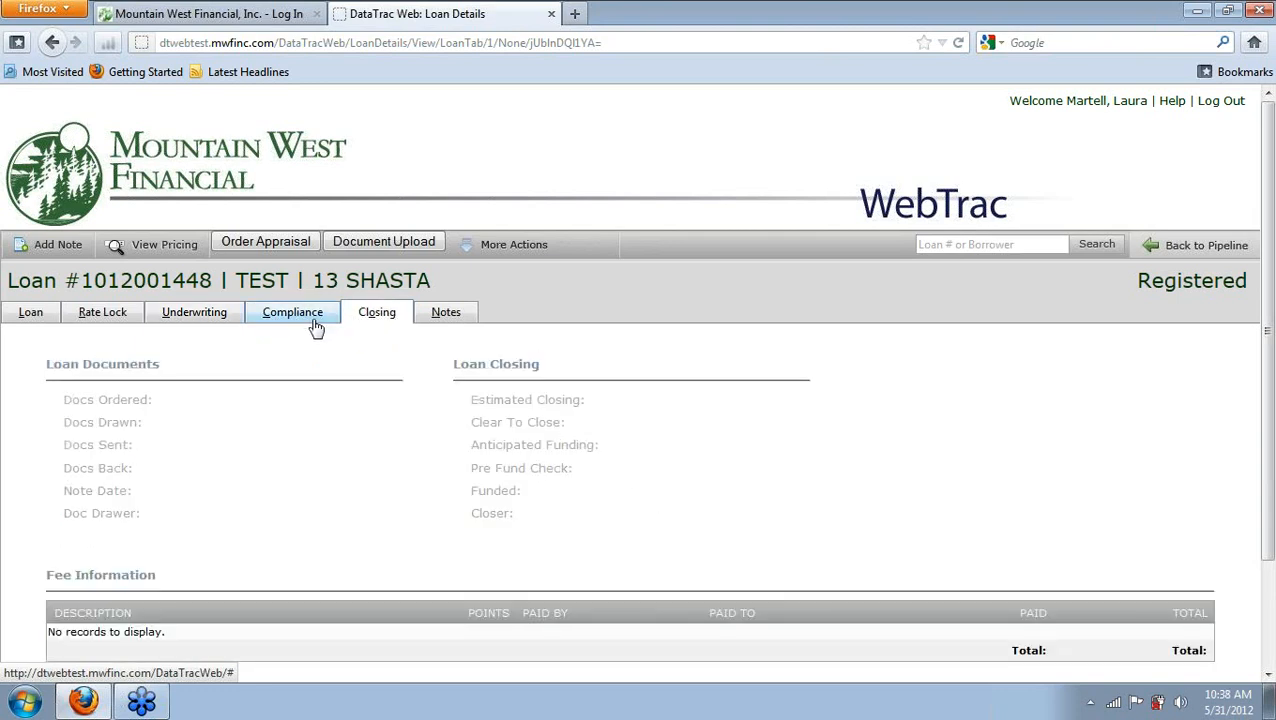
pyautogui.click(230, 323)
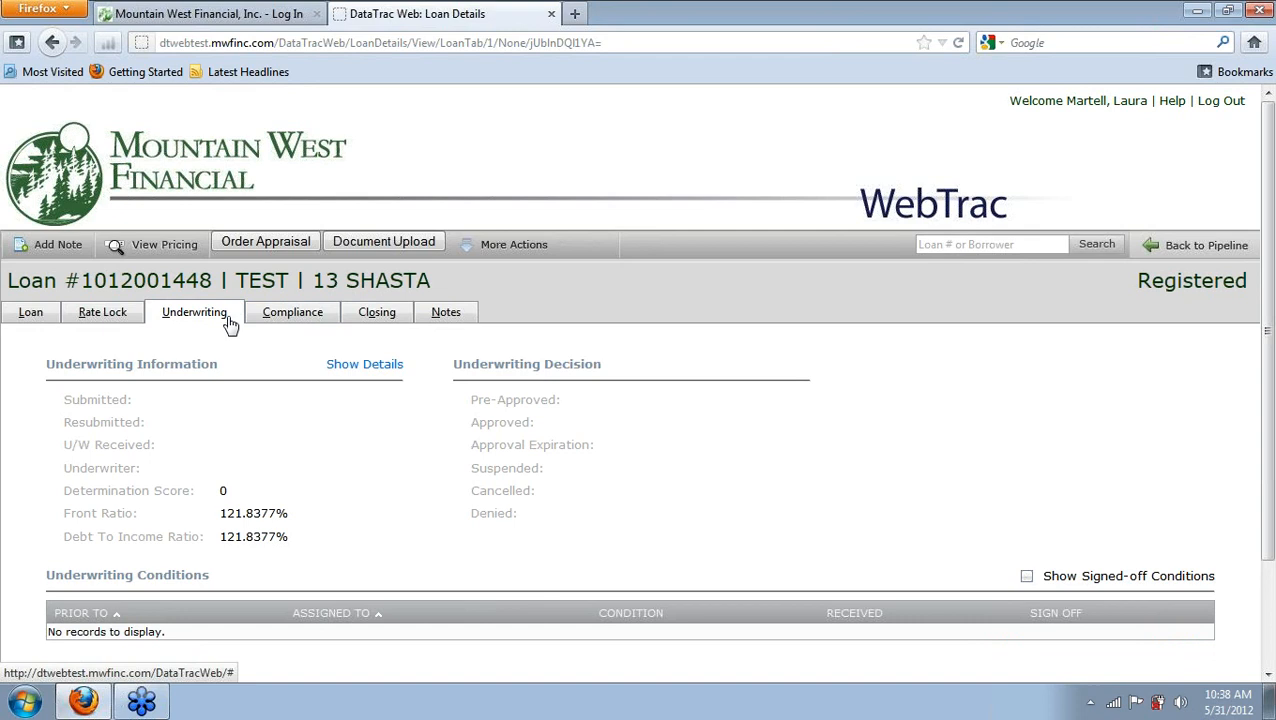
pyautogui.click(340, 368)
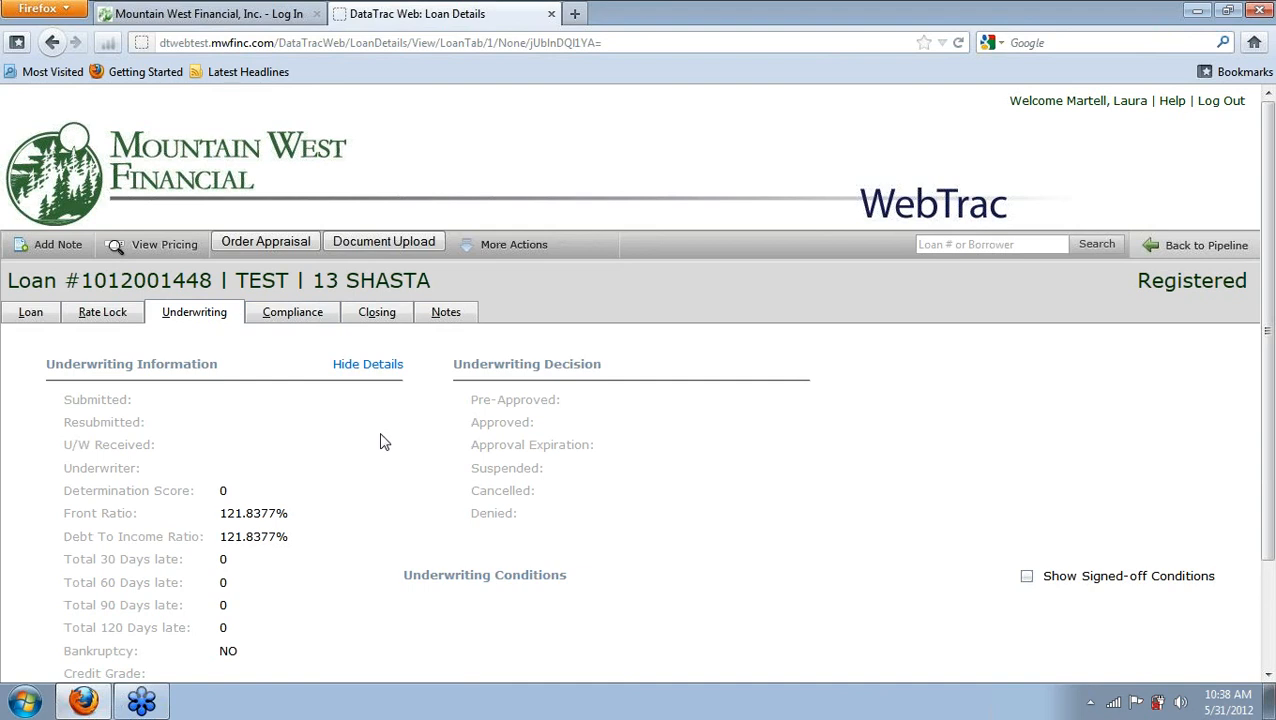
# Add and save a loan note reading "spoke with escrow, HUD-1 will be emailed today".
pyautogui.click(443, 318)
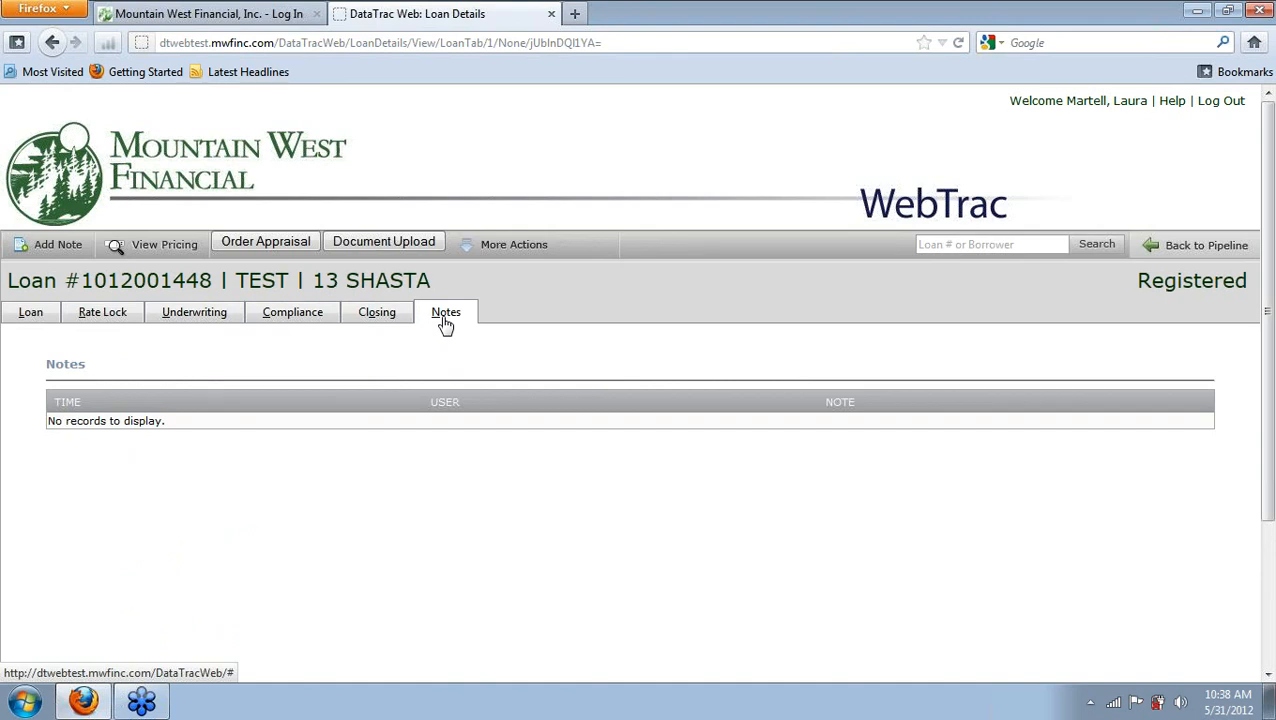
pyautogui.click(48, 245)
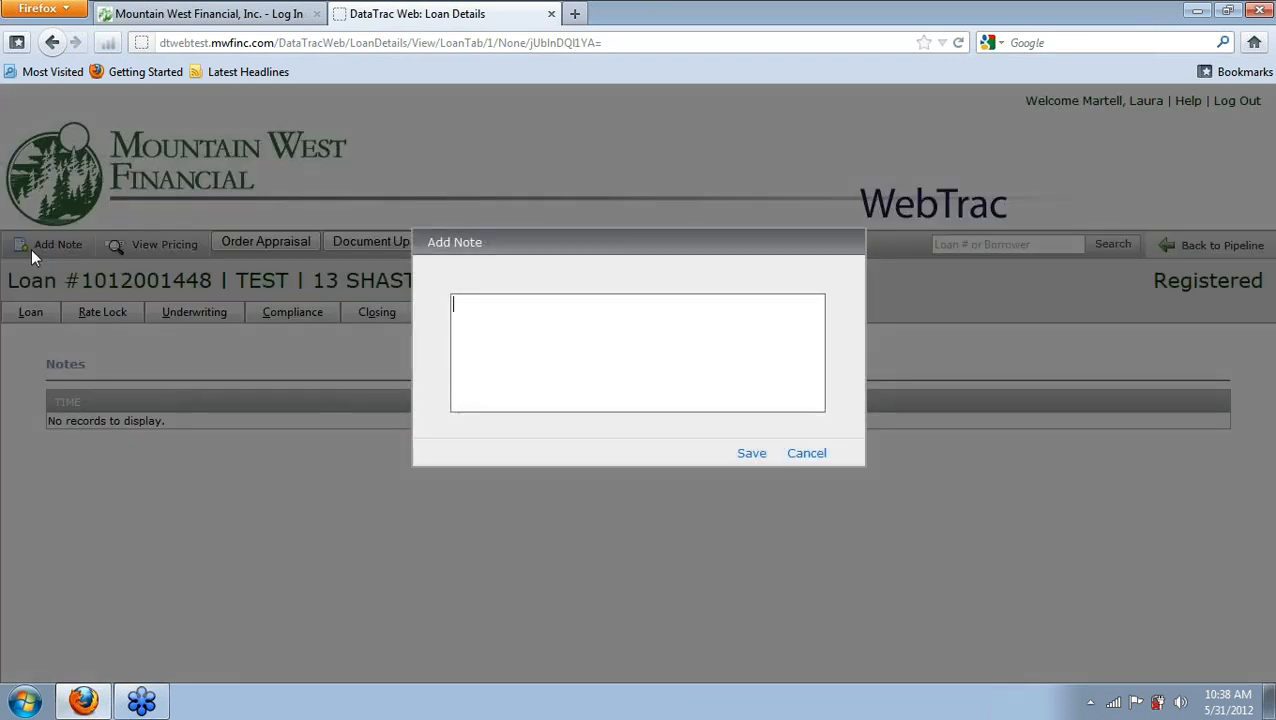
pyautogui.write('spoke ith')
pyautogui.press('BackSpace')
pyautogui.press('BackSpace')
pyautogui.press('BackSpace')
pyautogui.press('BackSpace')
pyautogui.write('with escrow, HUD-1 will be emailed today')
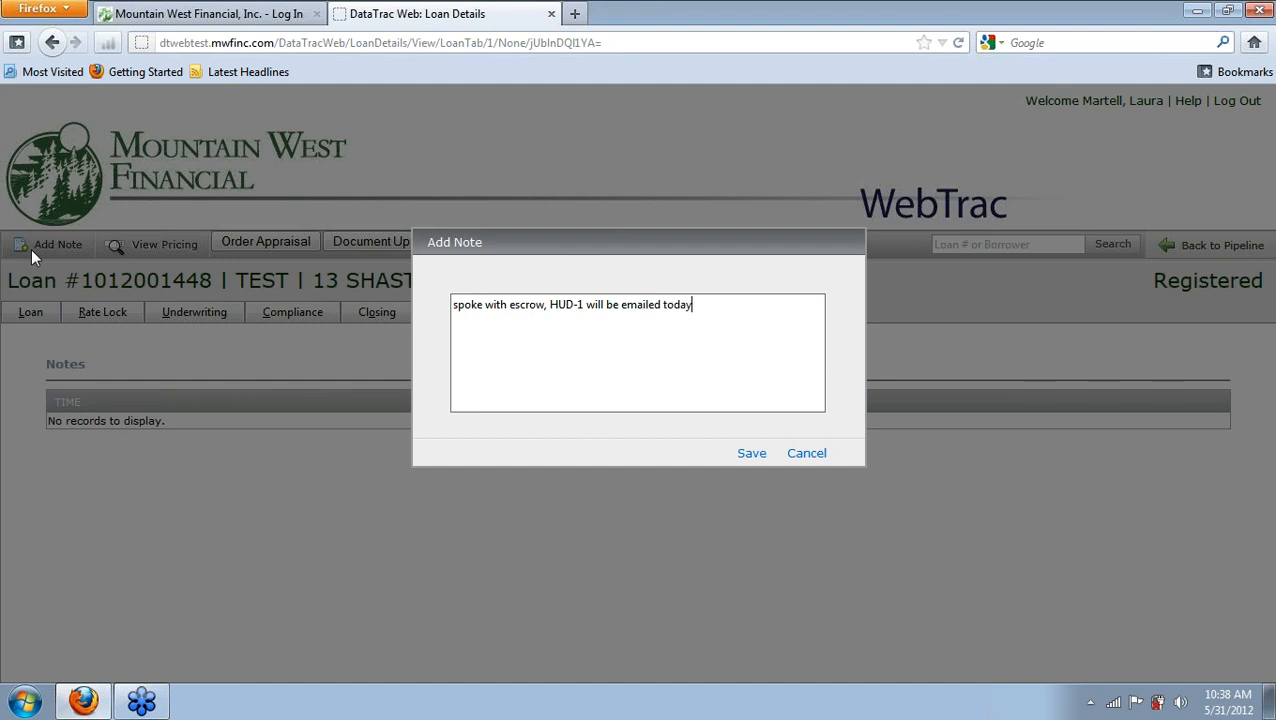
pyautogui.click(752, 456)
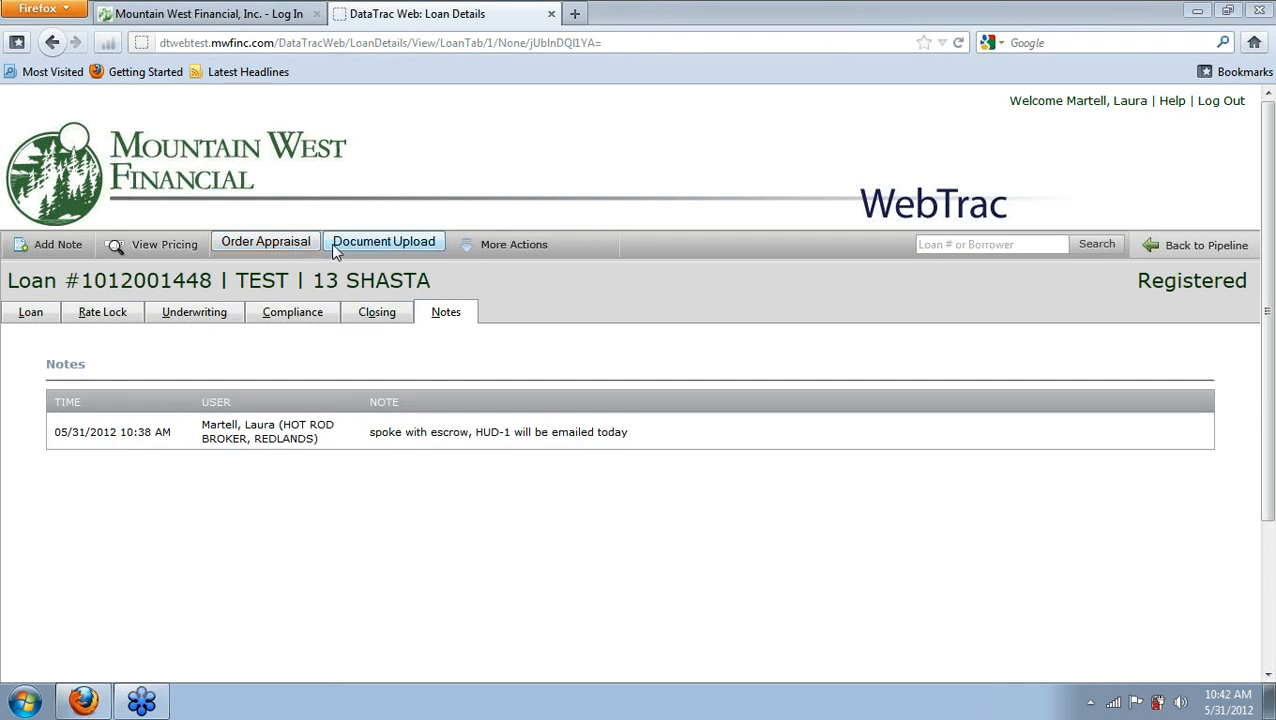
# Open the loan document upload page to view its submission categories, and close its window.
pyautogui.click(384, 242)
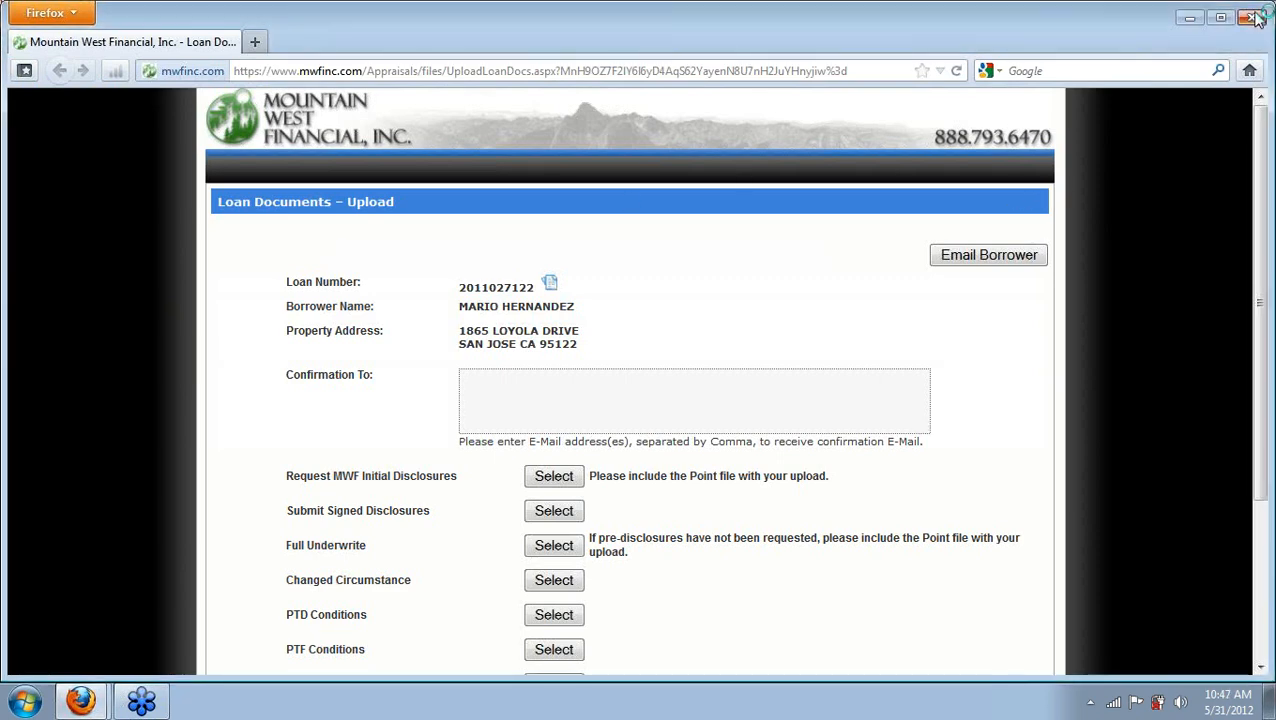
pyautogui.click(1257, 19)
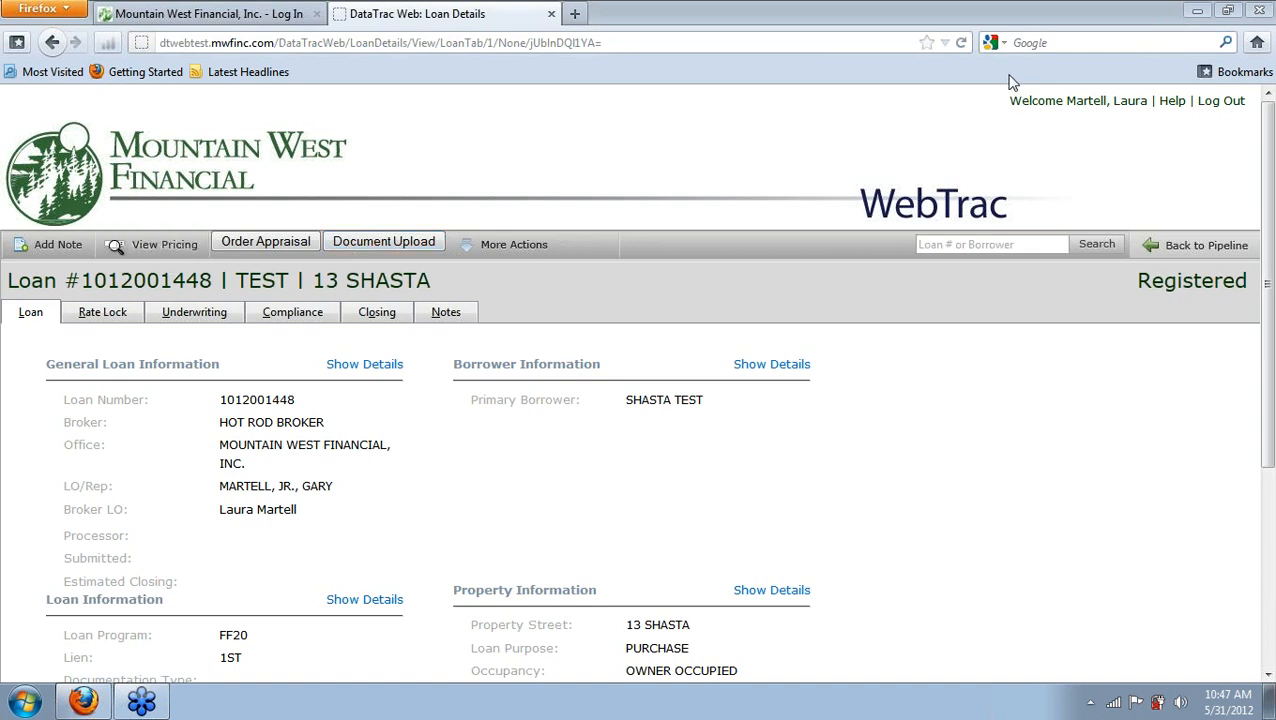
# Return to the pipeline and start another loan upload with the Desktop file 1000000042.FNM.
pyautogui.click(1172, 250)
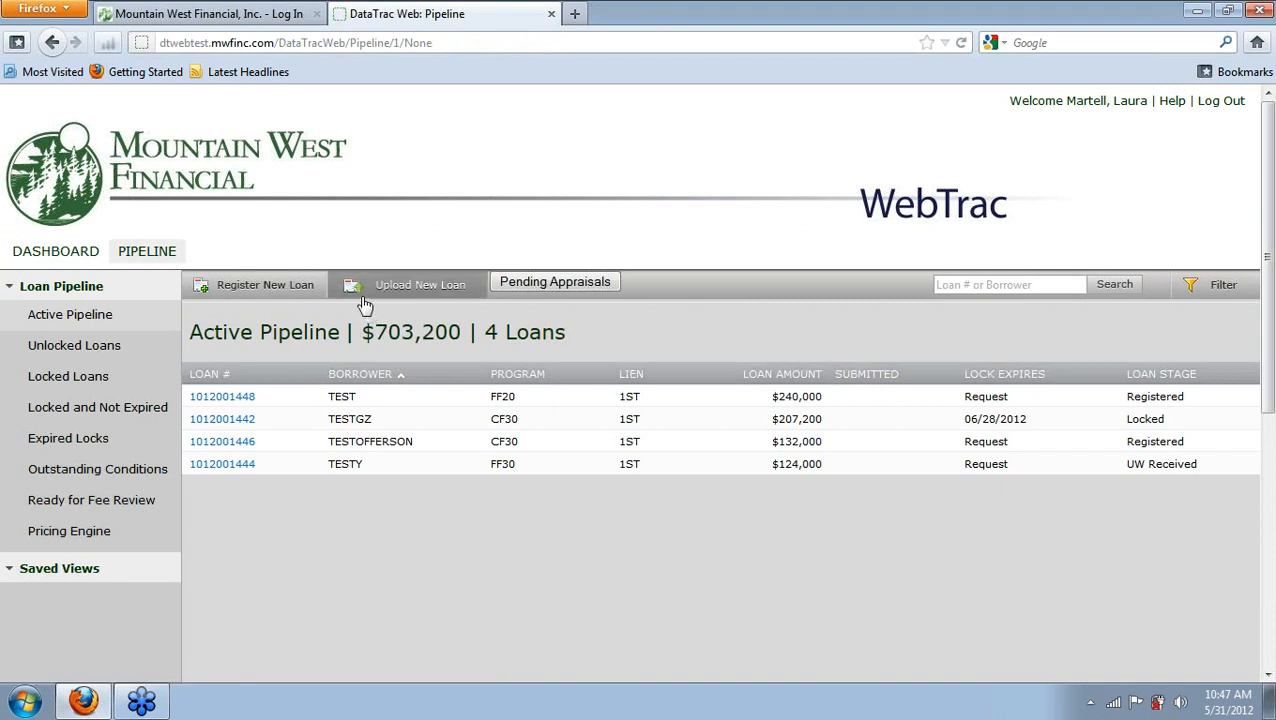
pyautogui.click(365, 305)
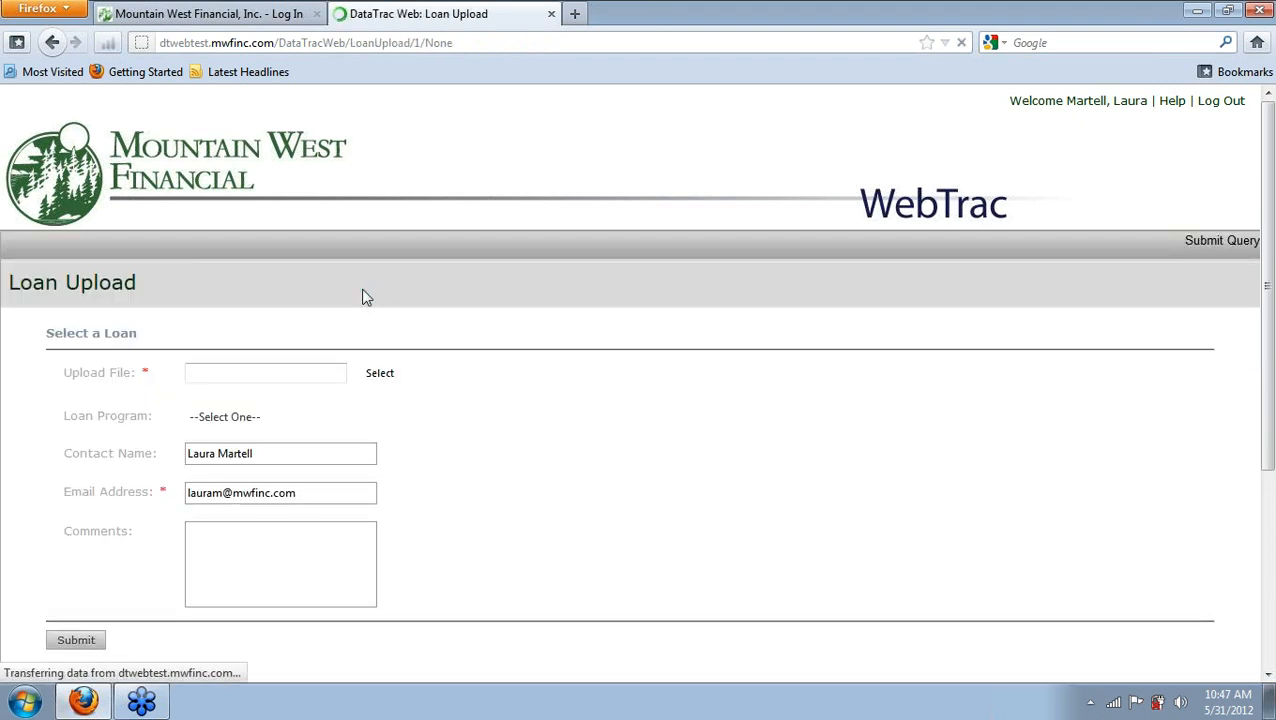
pyautogui.click(374, 375)
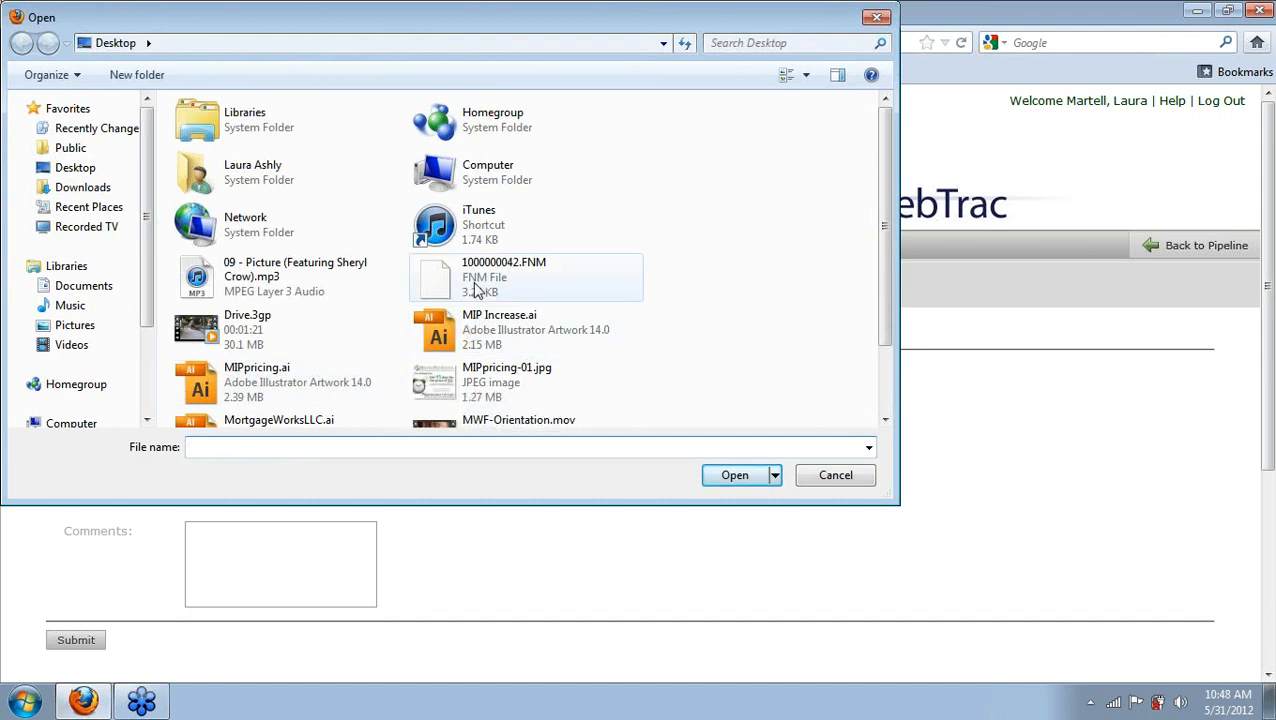
pyautogui.doubleClick(475, 280)
# Submit the loan upload with loan program FF20 and update the existing duplicate loan with the file's information.
pyautogui.click(287, 418)
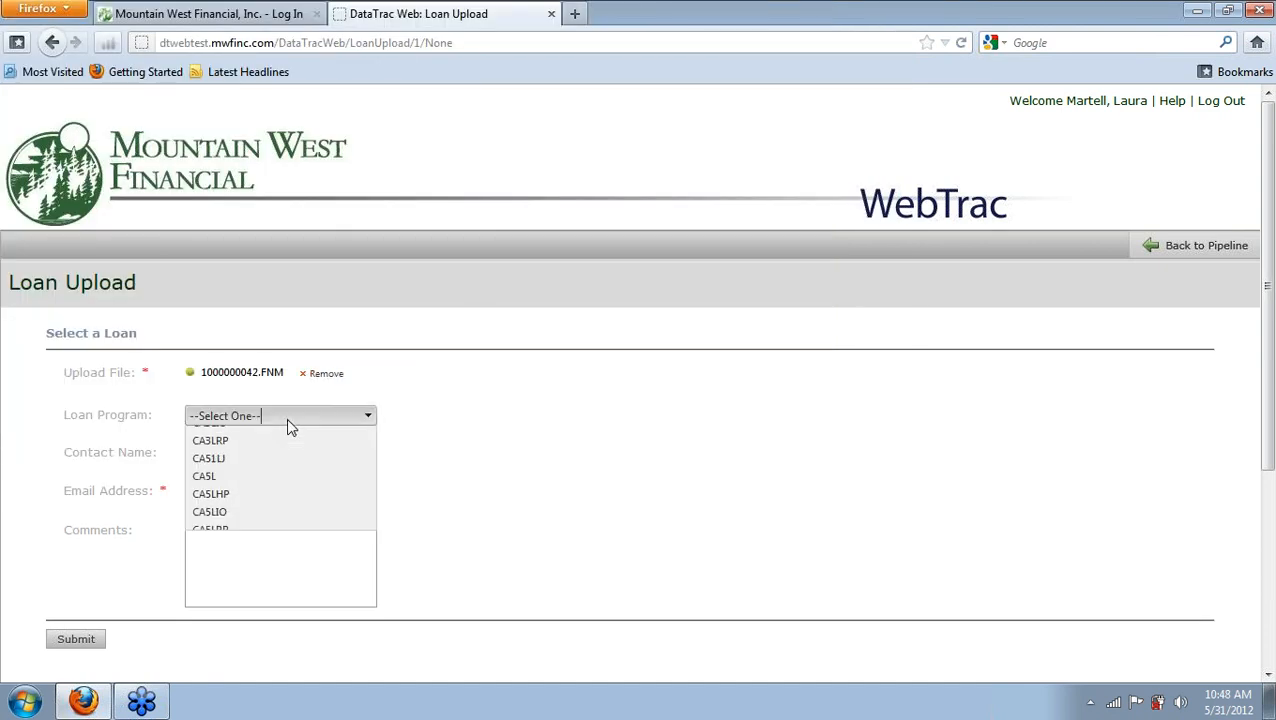
pyautogui.middleClick(263, 546)
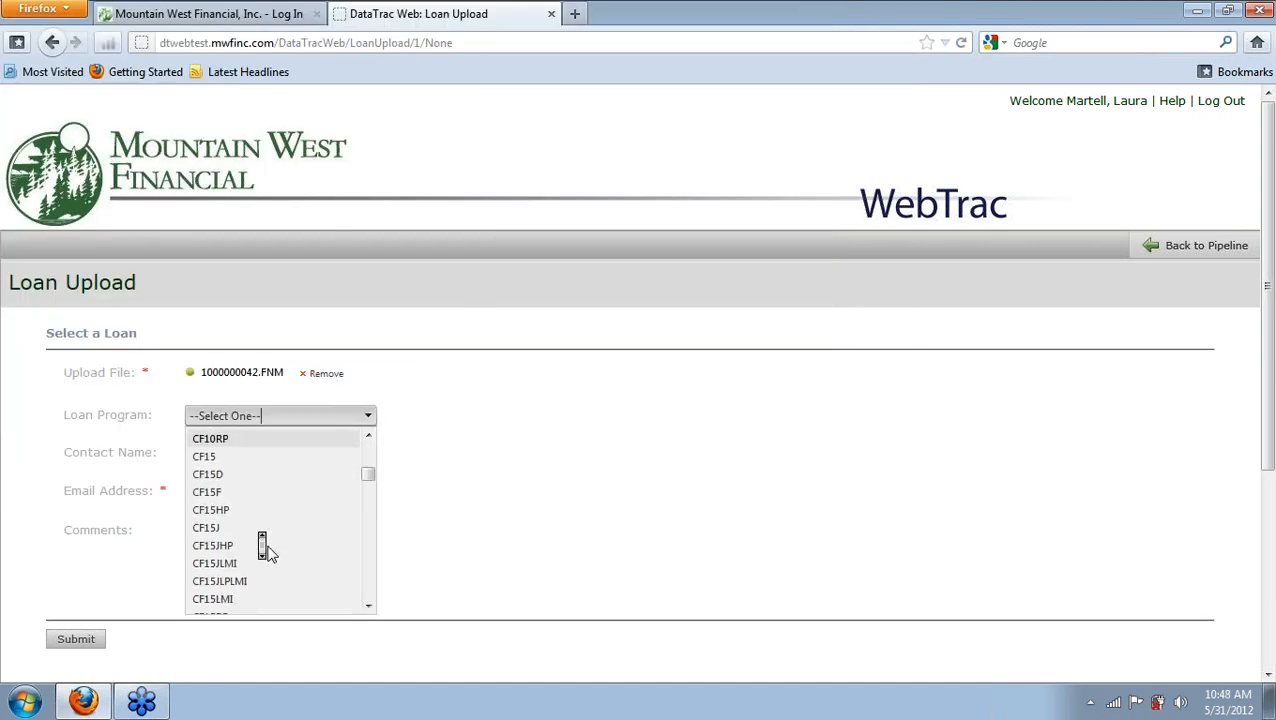
pyautogui.scroll(-7, 268, 554)
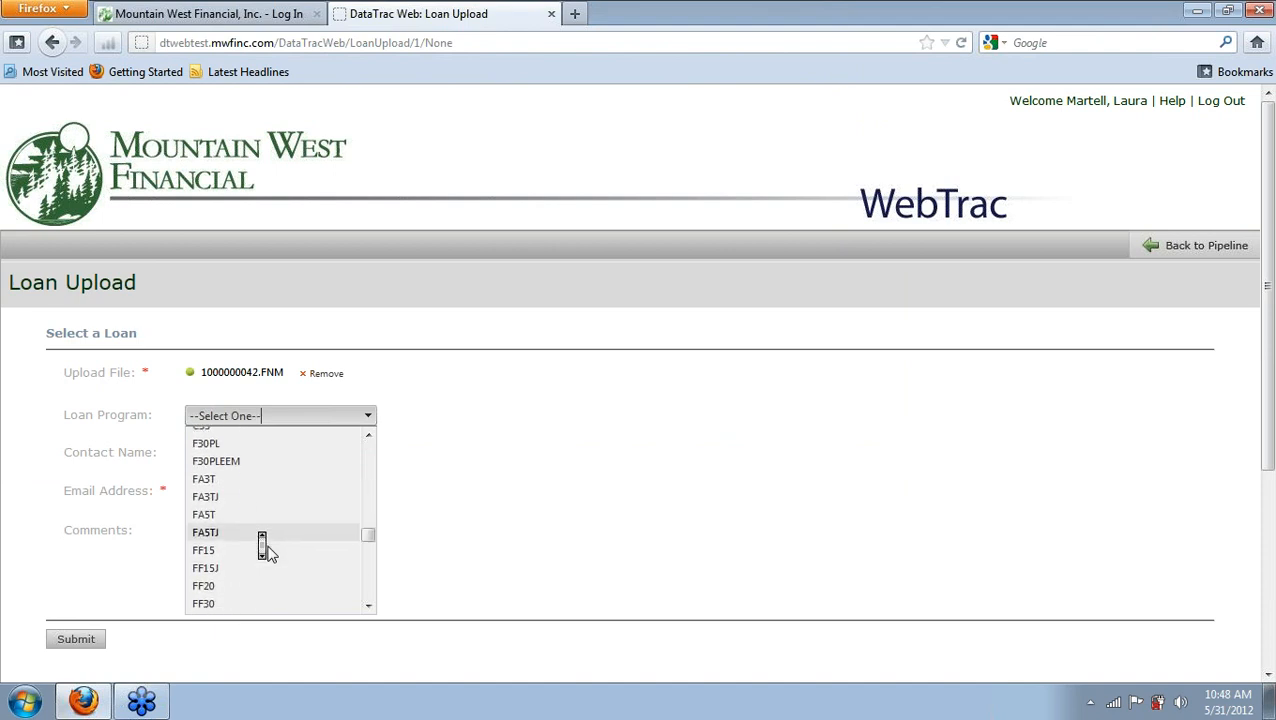
pyautogui.click(240, 590)
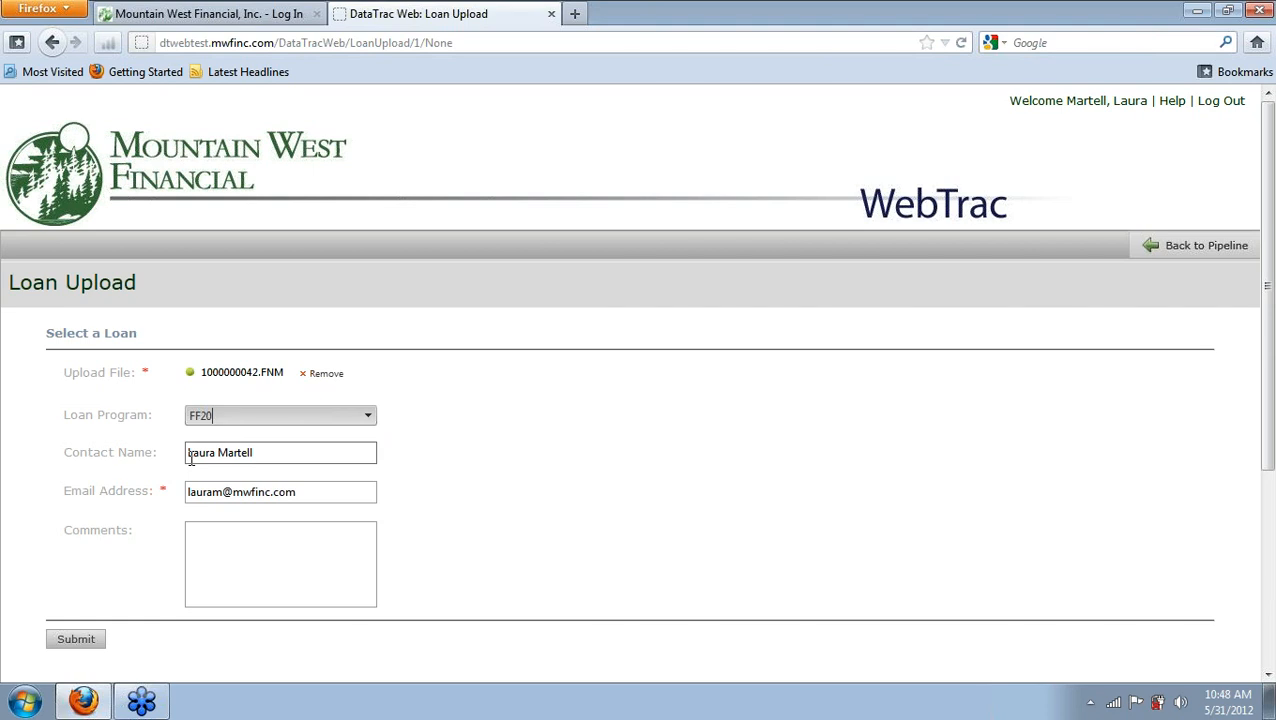
pyautogui.click(84, 646)
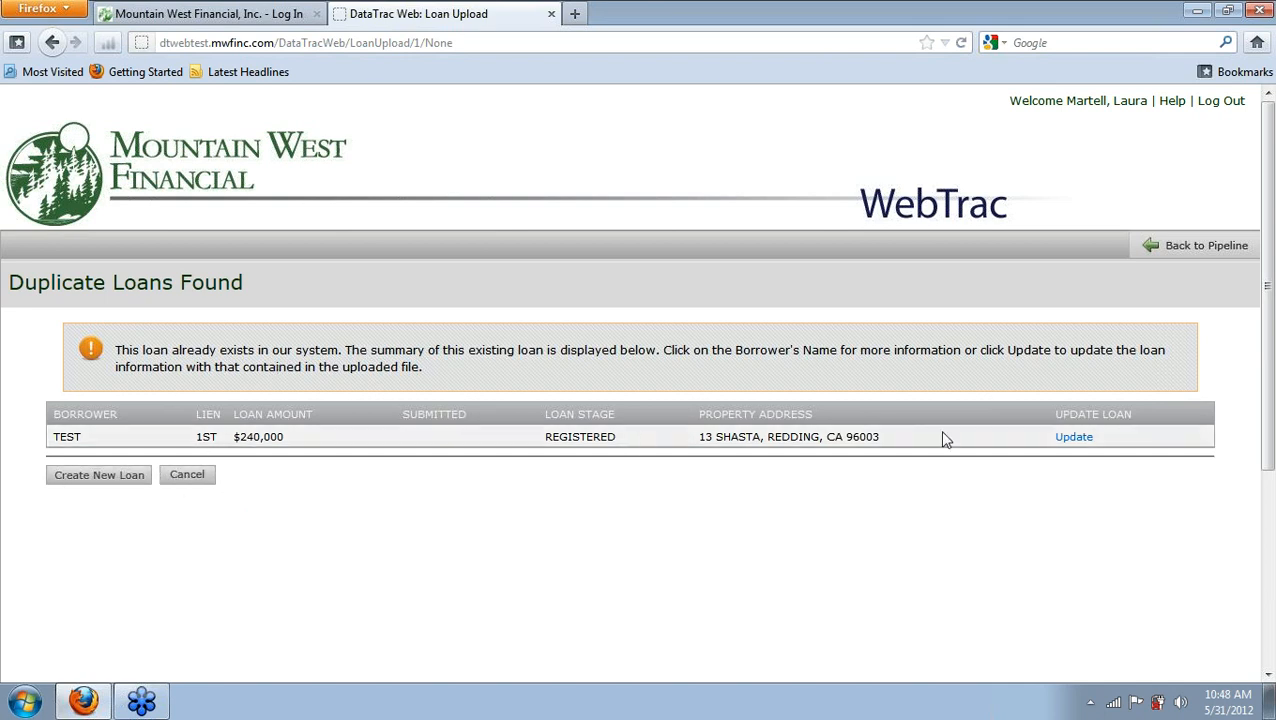
pyautogui.click(1060, 443)
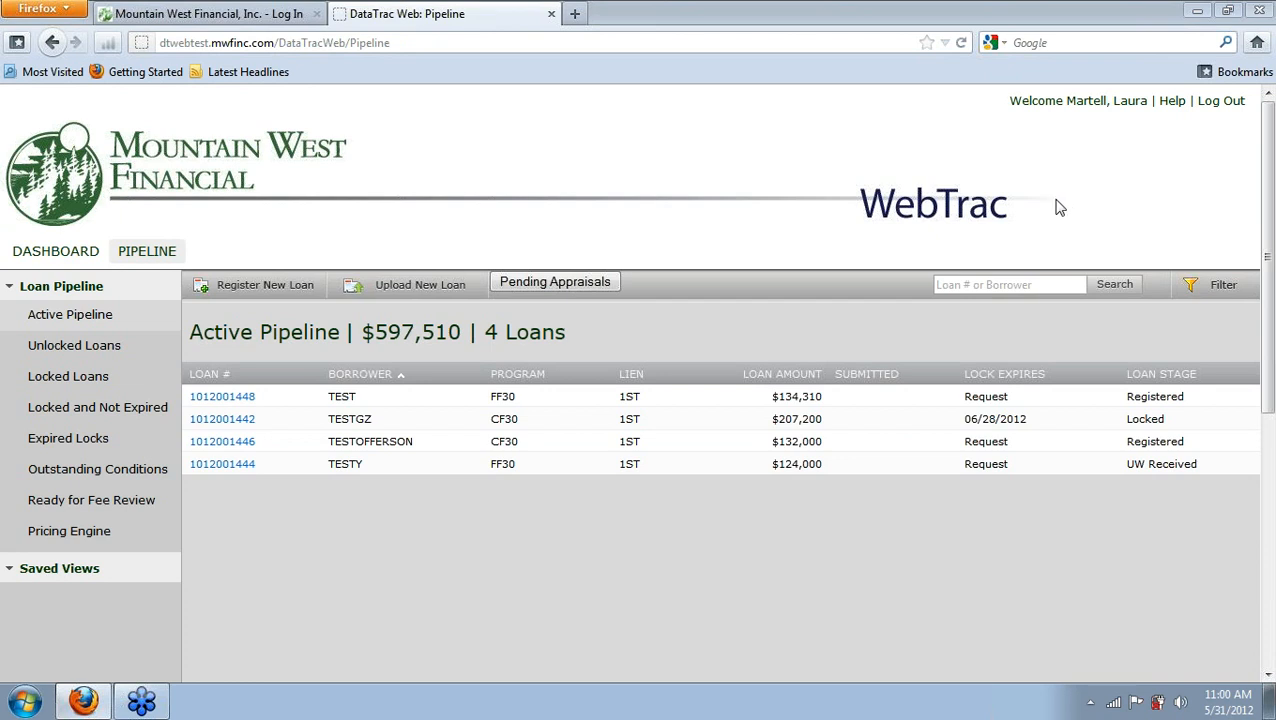
# Open the $134,310 FF30 loan from the active pipeline and bring up its pricing form to review the loan and borrower information.
pyautogui.click(226, 397)
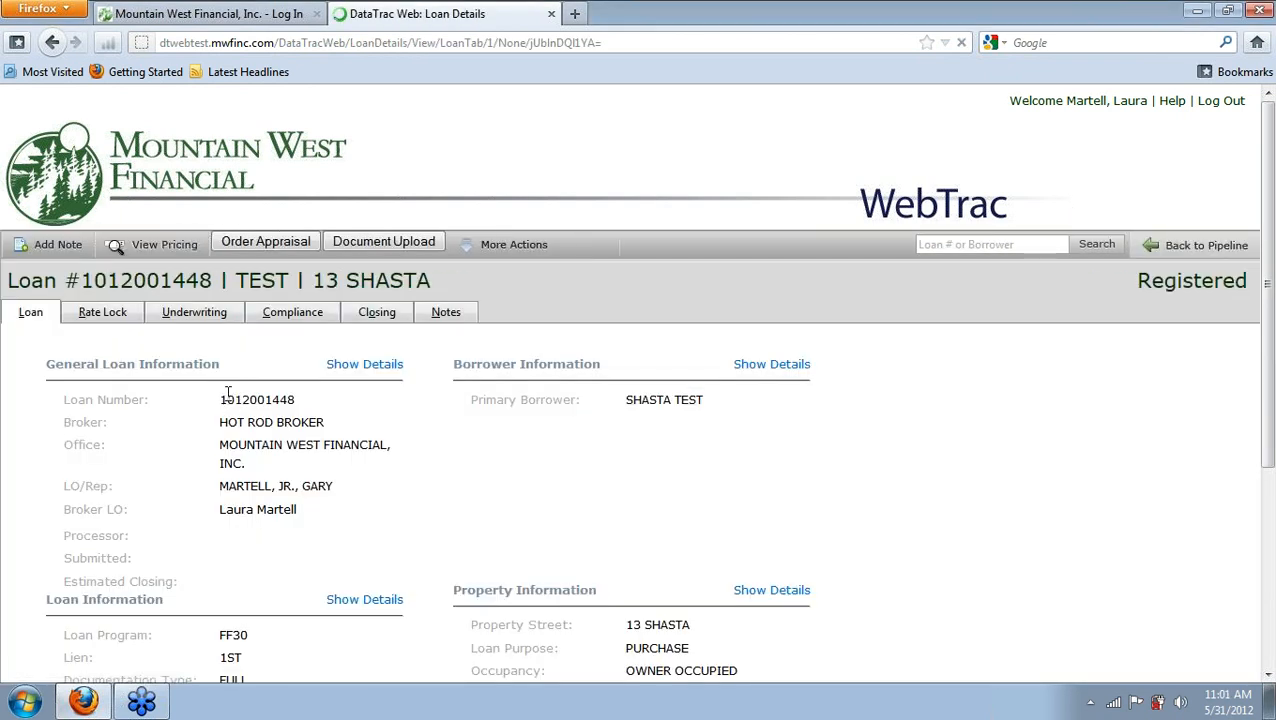
pyautogui.click(145, 252)
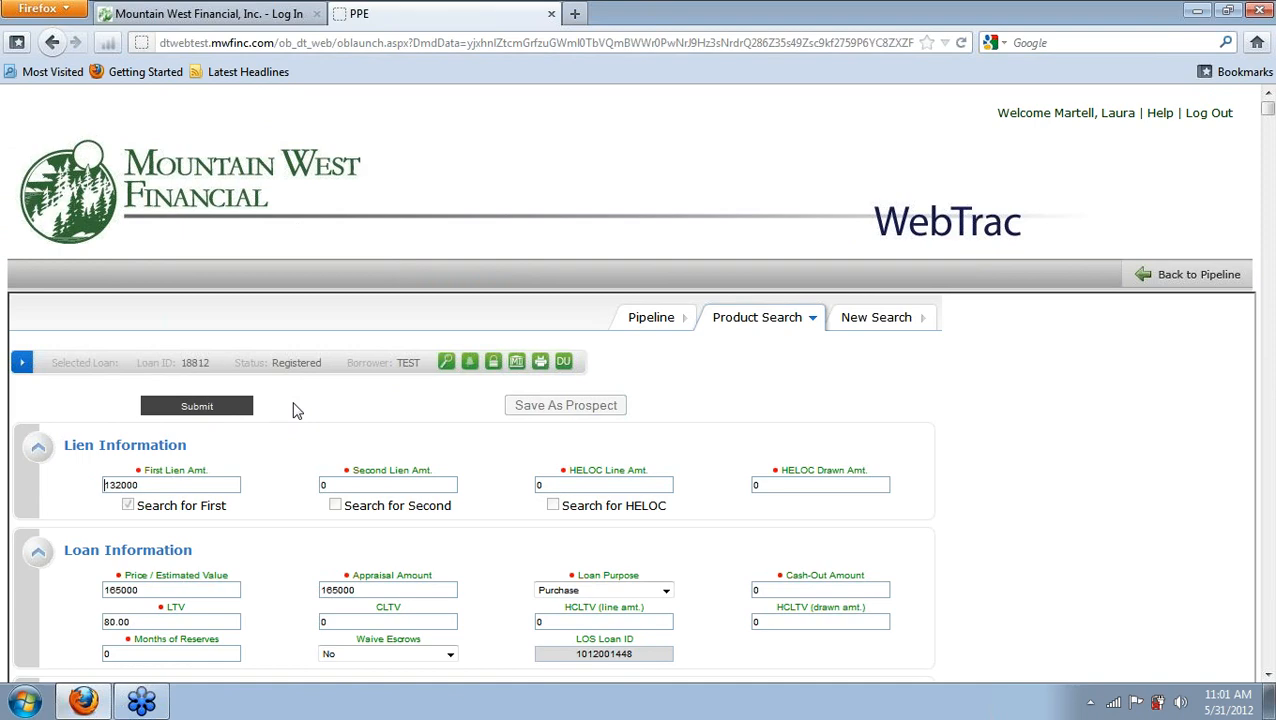
pyautogui.scroll(-3, 290, 405)
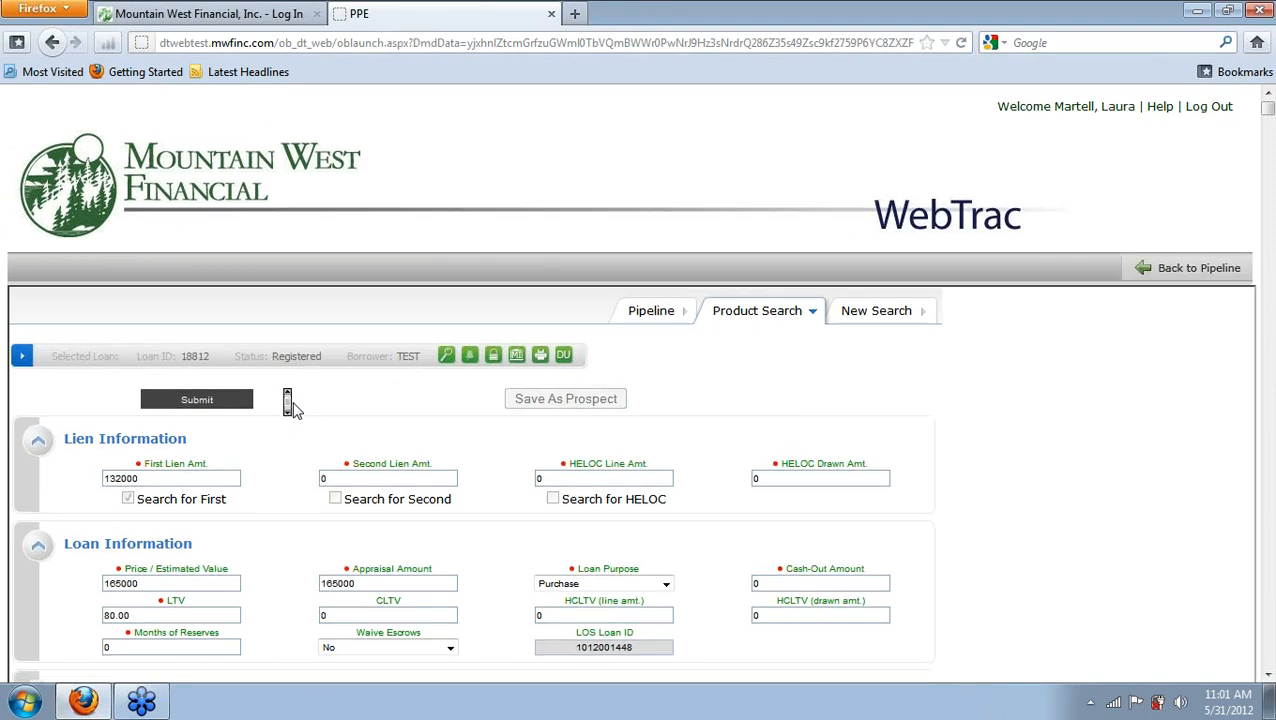
pyautogui.scroll(-3, 290, 405)
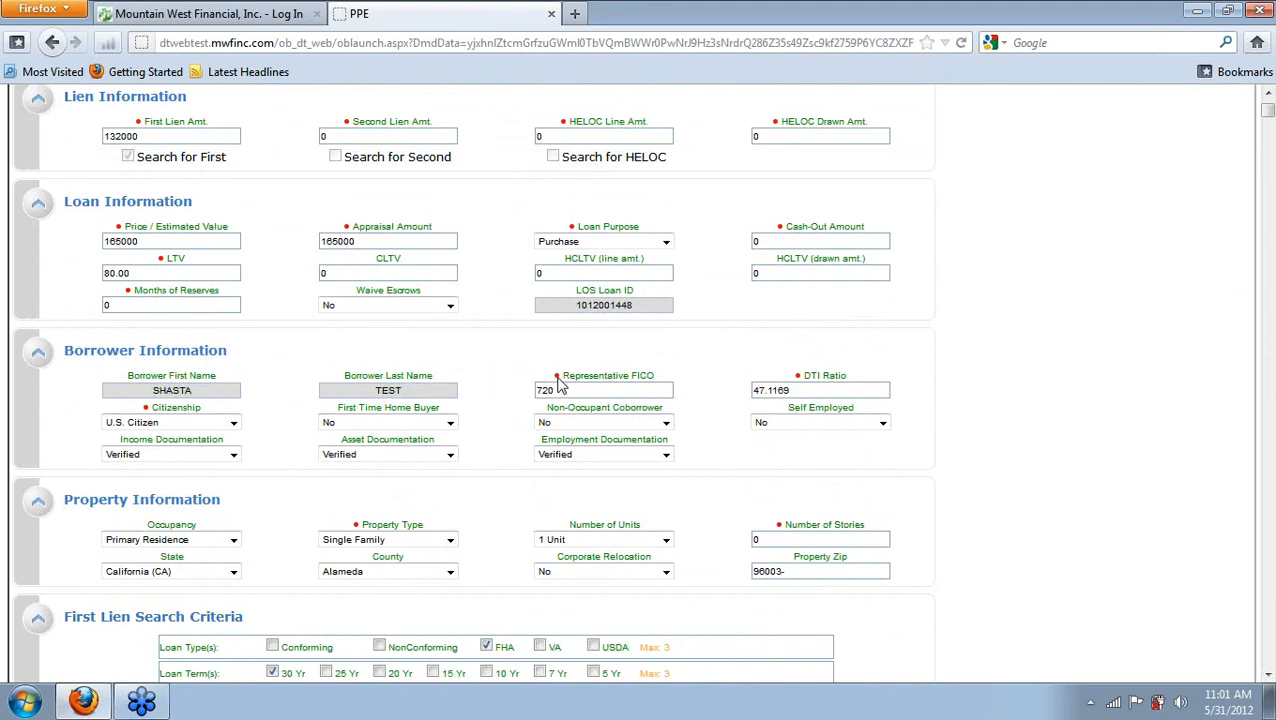
pyautogui.scroll(-3, 550, 376)
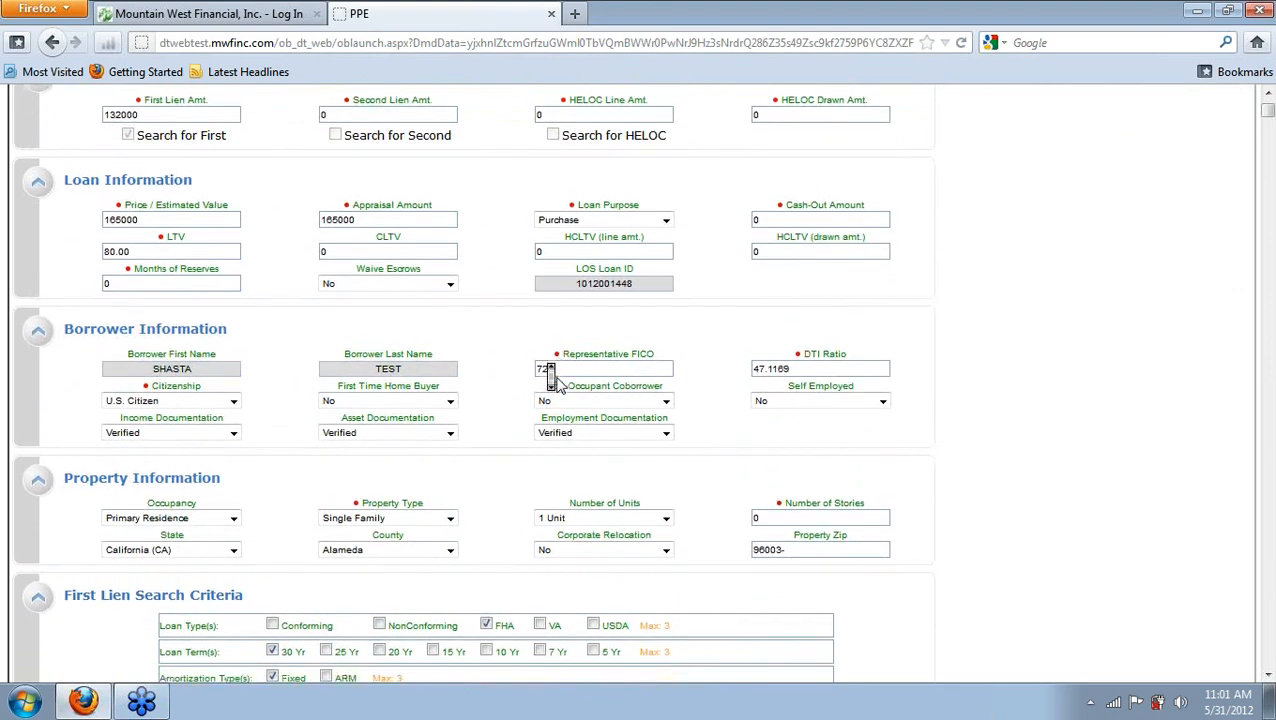
# Keep the FHA case assignment at "On or after 4/9/2012" in the first lien search criteria and submit the product search.
pyautogui.scroll(-2, 552, 376)
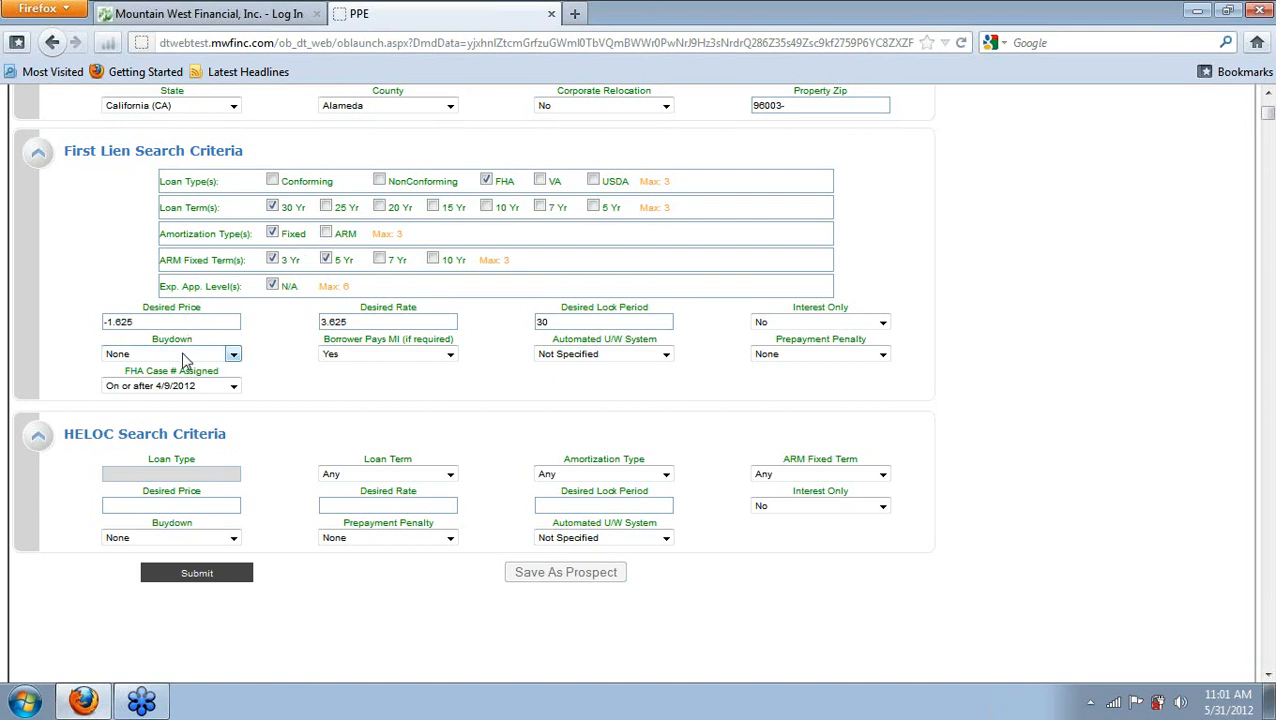
pyautogui.click(232, 388)
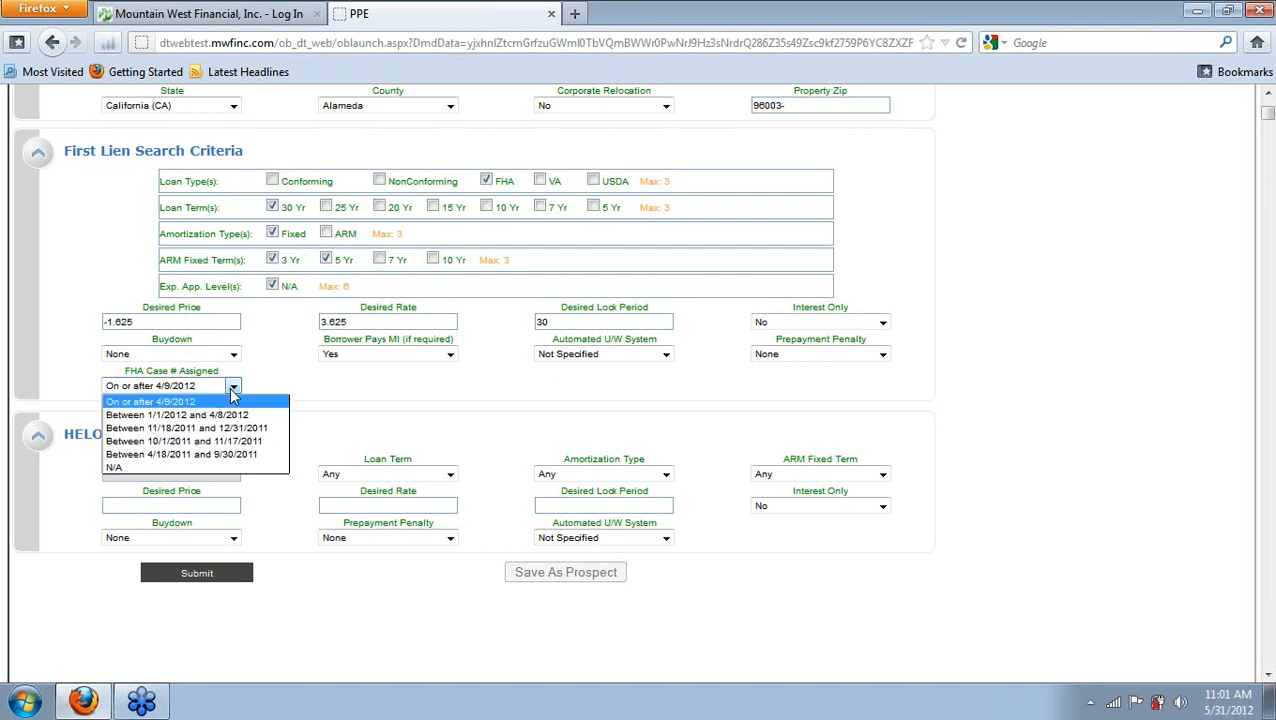
pyautogui.click(232, 397)
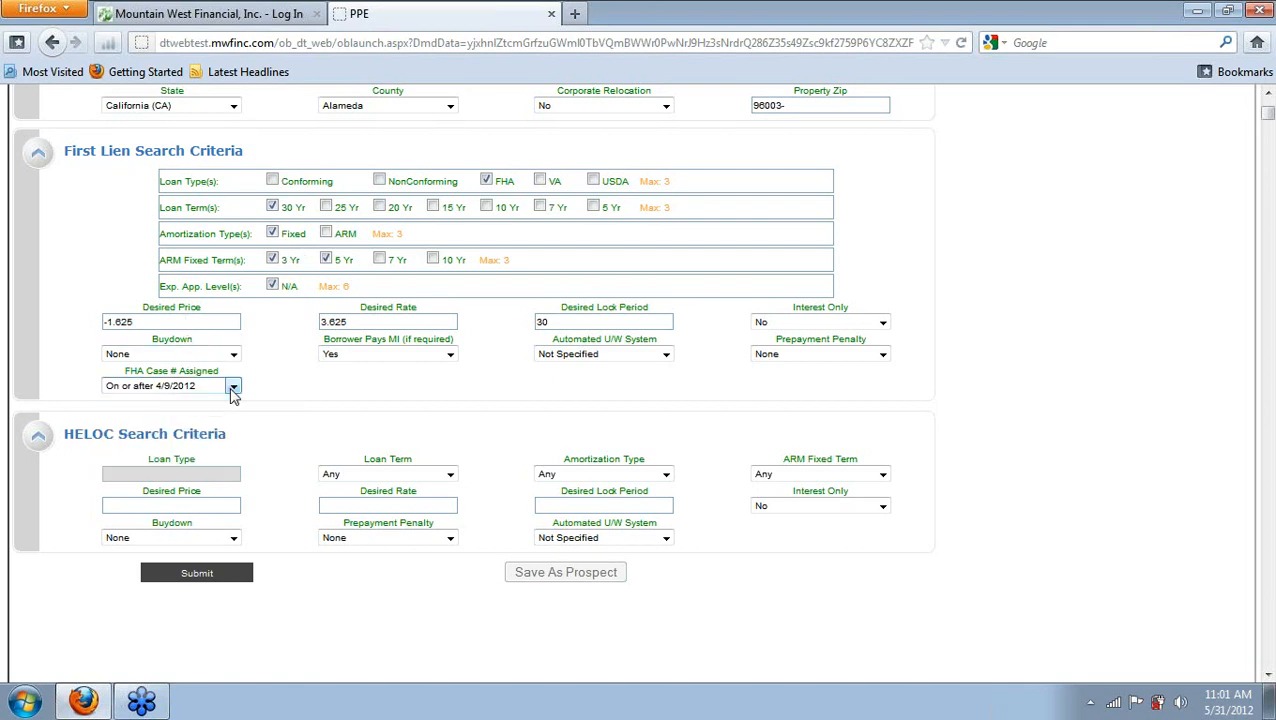
pyautogui.click(222, 578)
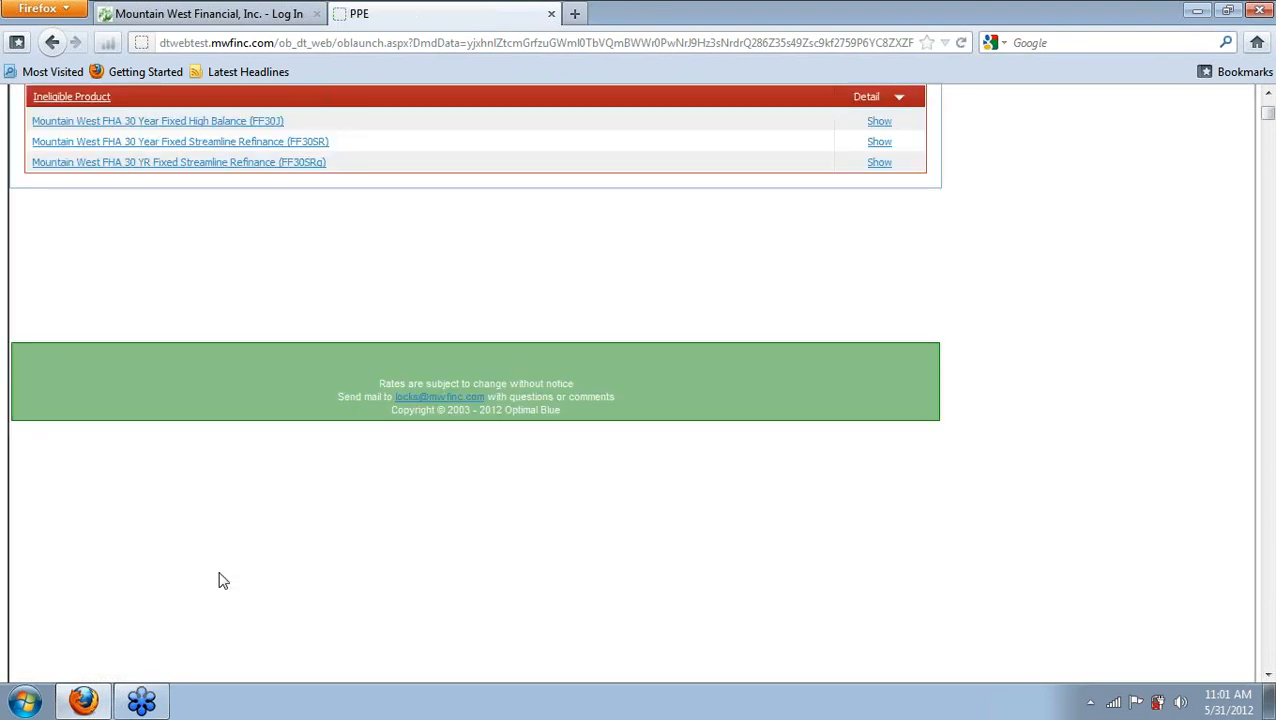
# Review the product search results and show the disqualifiers for the ineligible FHA 30 Year Fixed High Balance (FF30J) product.
pyautogui.scroll(6, 233, 382)
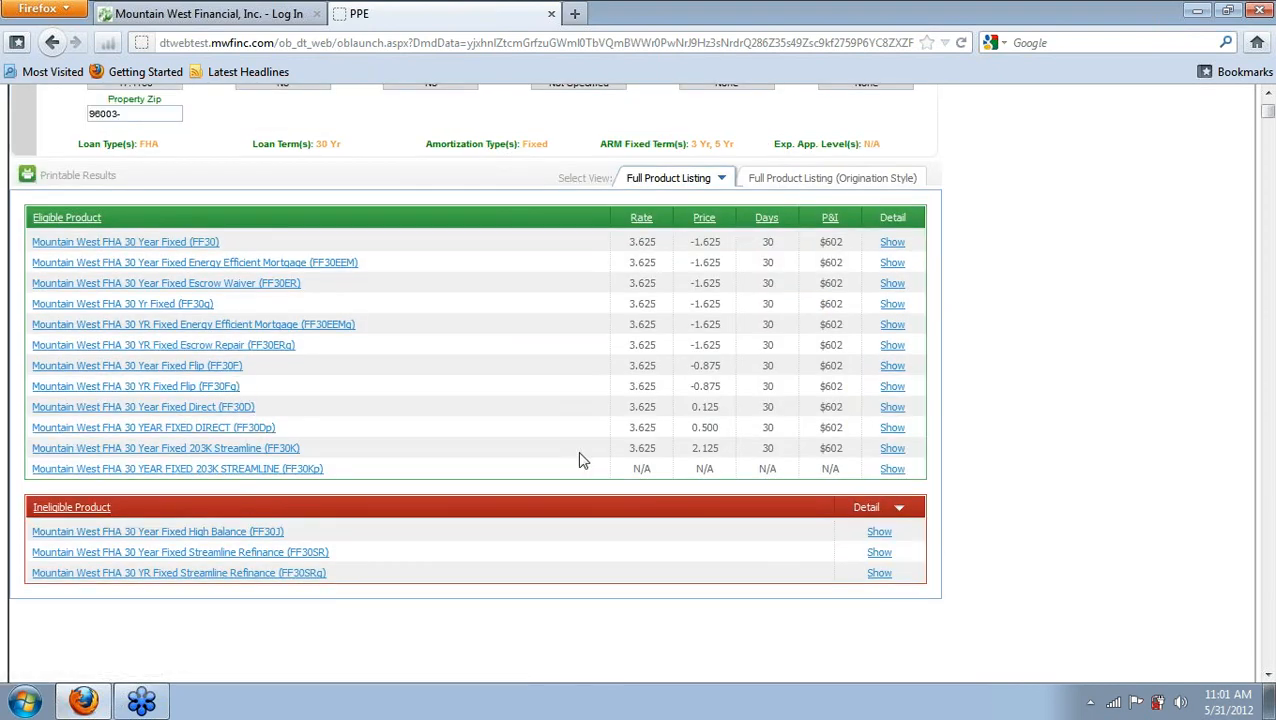
pyautogui.click(881, 535)
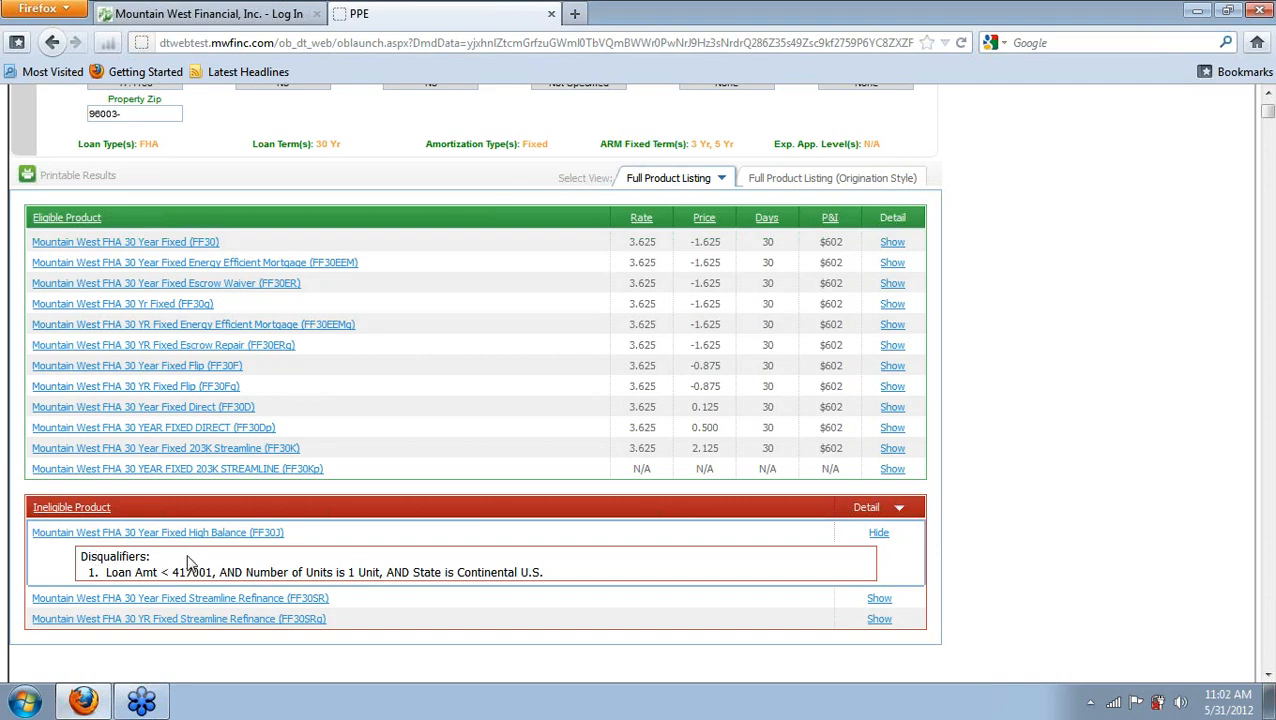
pyautogui.scroll(6, 220, 555)
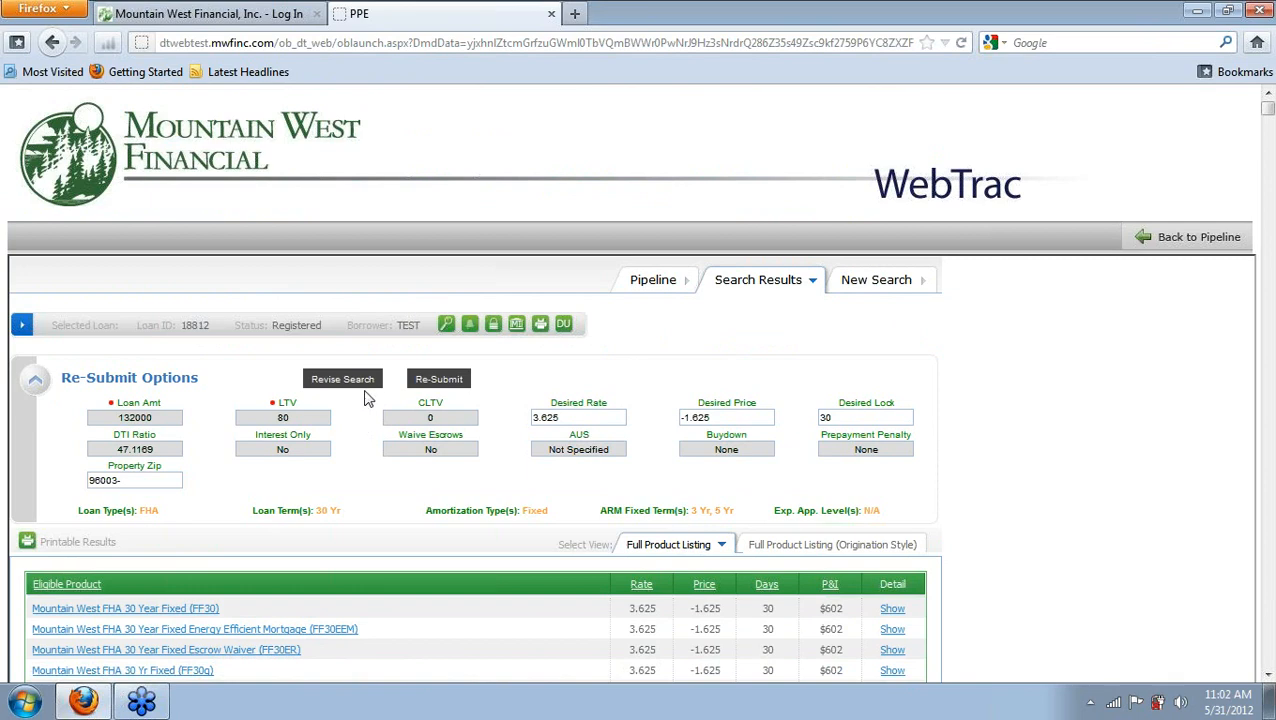
# Open the rate grid for Mountain West FHA 30 Year Fixed (FF30) and choose the 3.750 rate with the 30-day lock at -3.750.
pyautogui.scroll(-5, 365, 398)
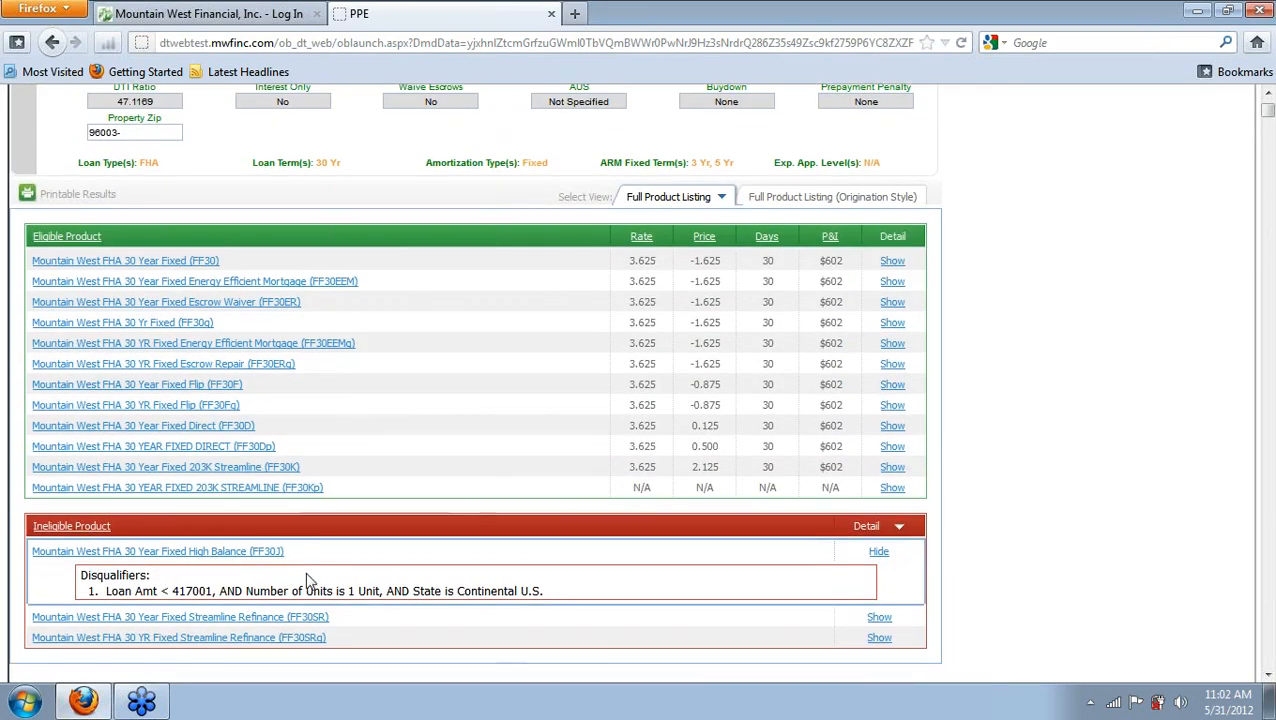
pyautogui.click(100, 261)
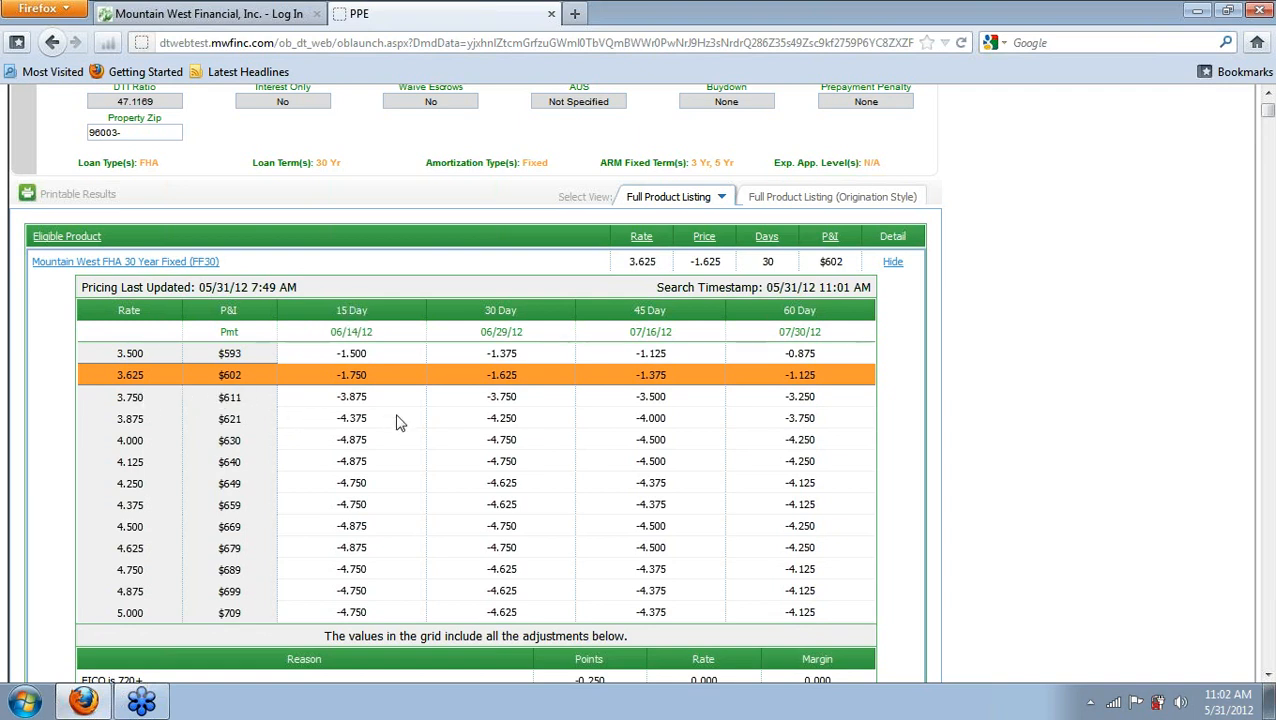
pyautogui.click(505, 399)
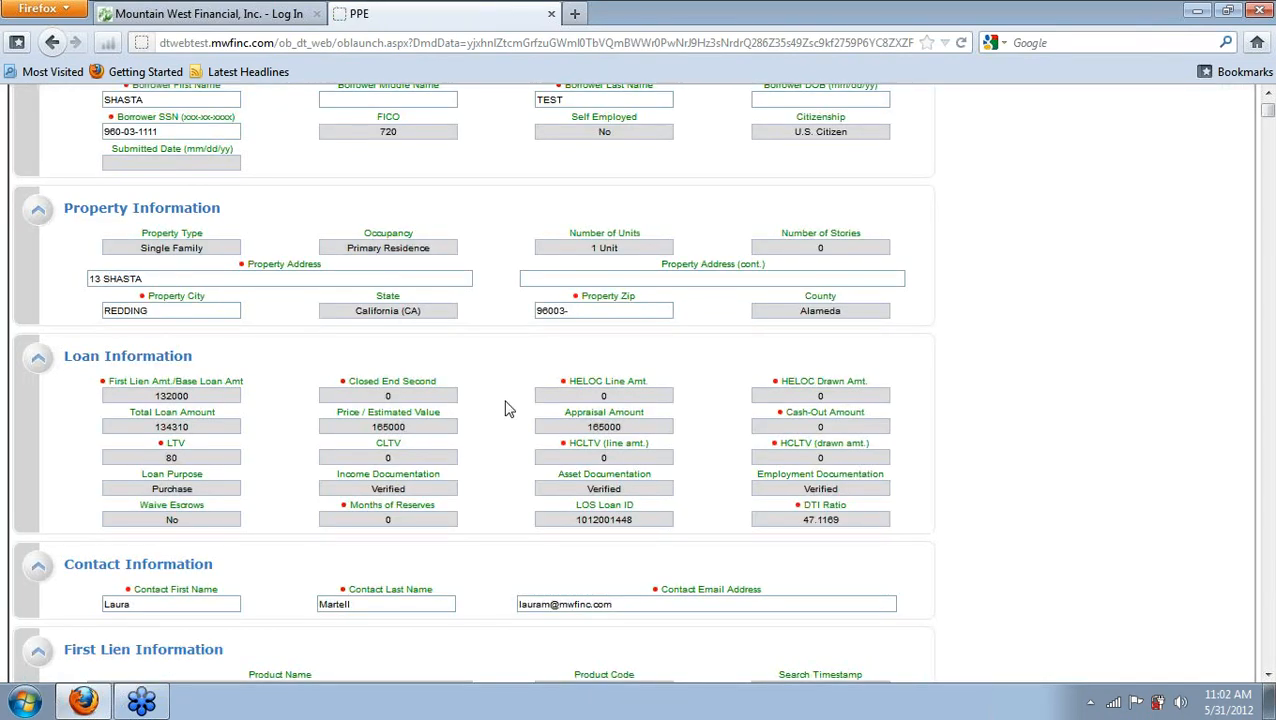
# Review the lock form's borrower, property, loan and first lien information and request the rate lock.
pyautogui.scroll(5, 505, 408)
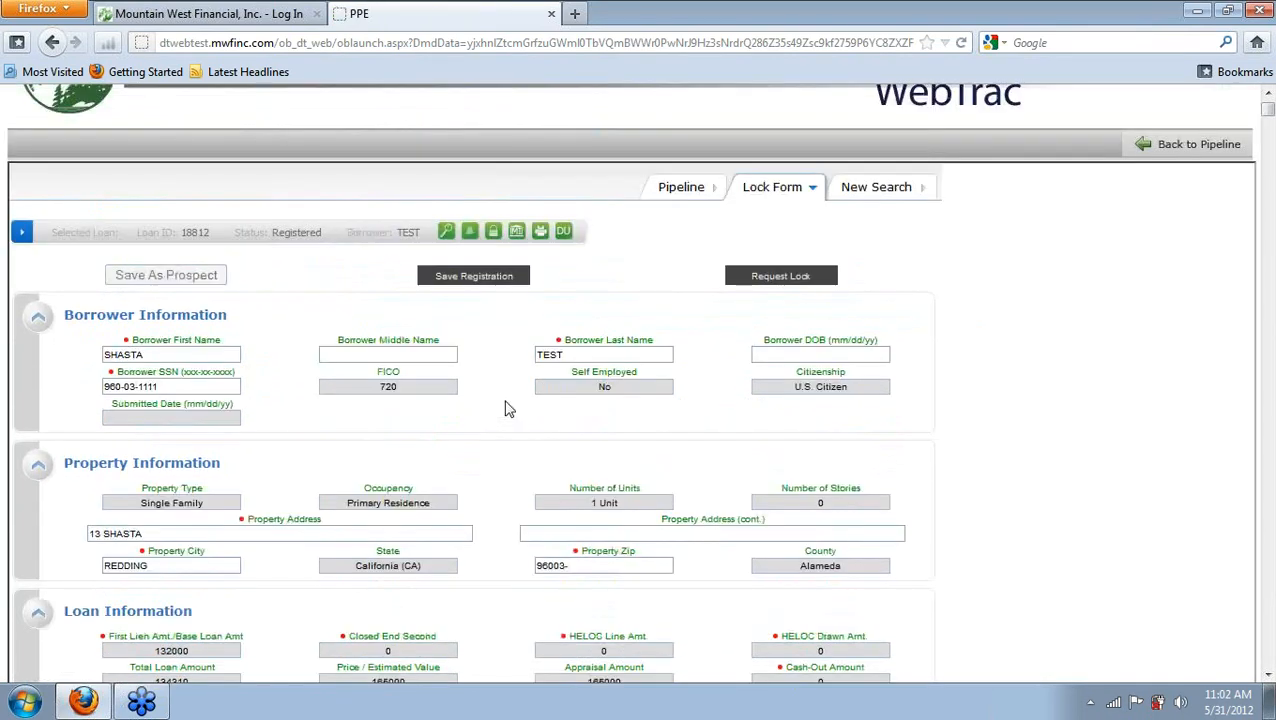
pyautogui.scroll(-5, 505, 408)
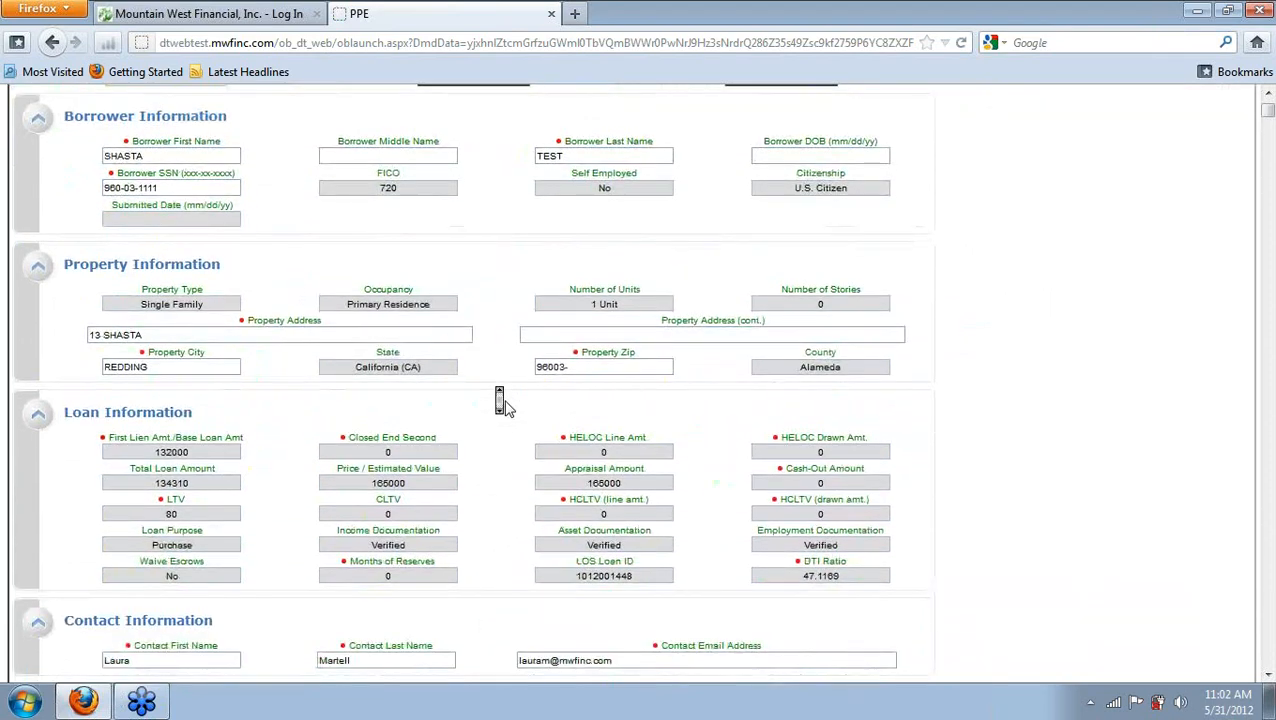
pyautogui.scroll(-5, 505, 408)
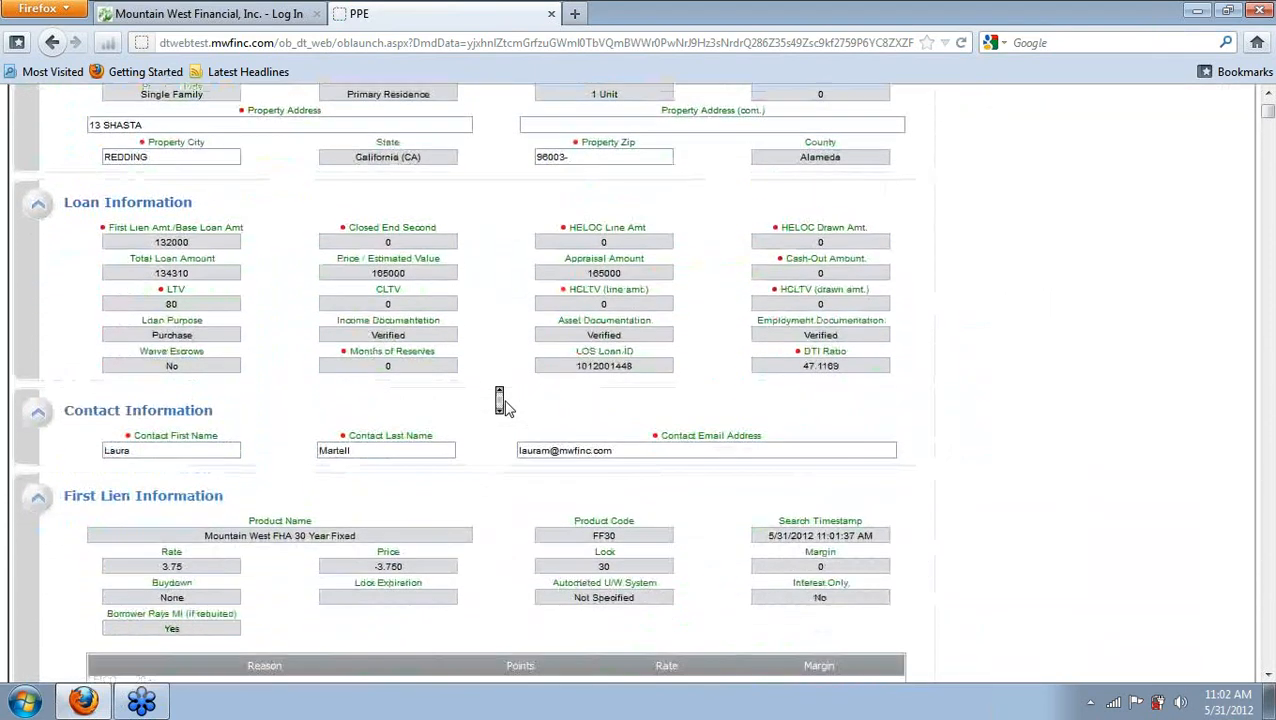
pyautogui.scroll(-3, 505, 408)
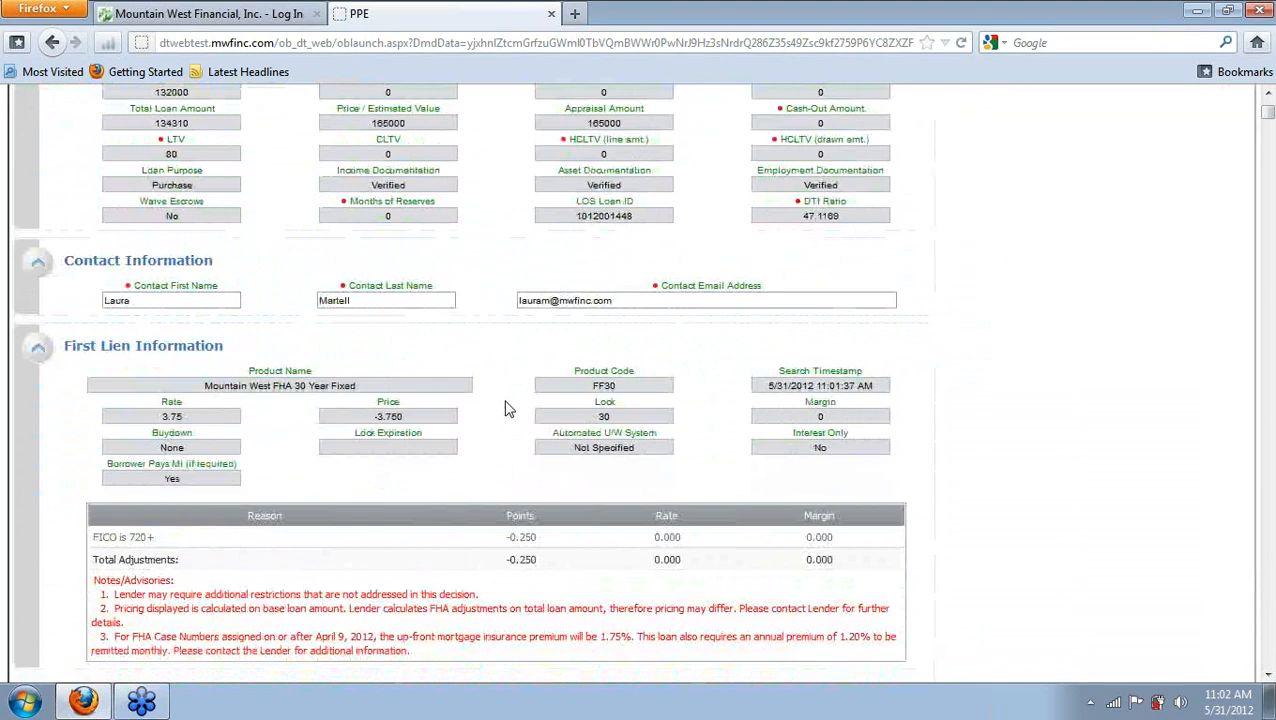
pyautogui.scroll(-4, 505, 408)
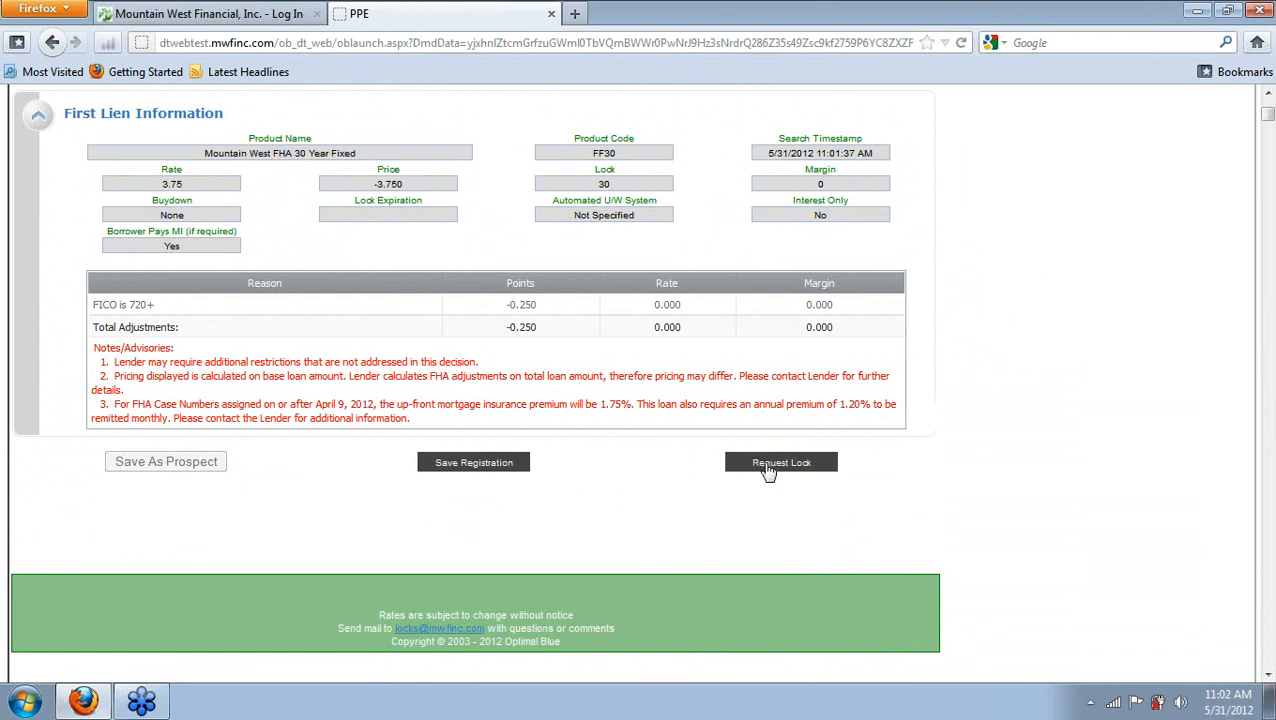
pyautogui.click(767, 466)
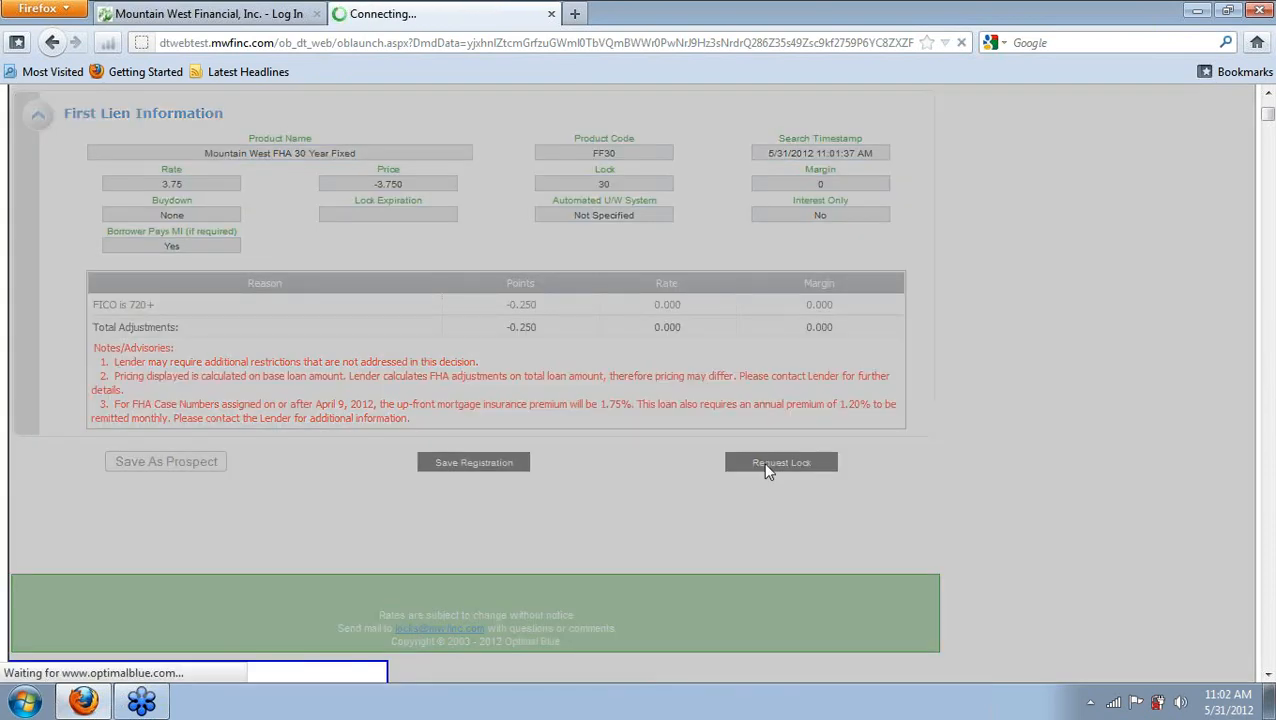